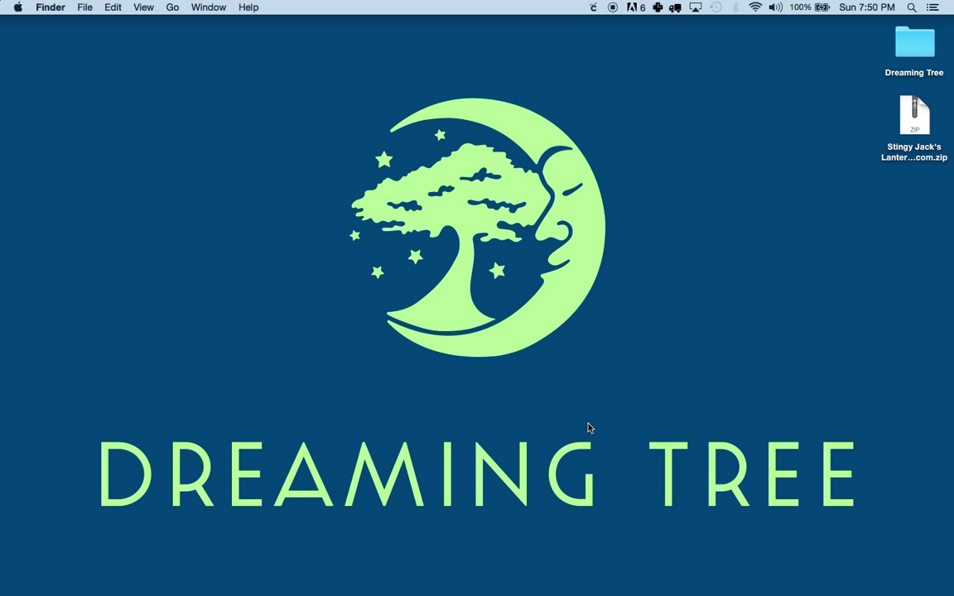
Launch Sure Cuts A Lot 4 from its Dock icon
mouse_move(497, 576)
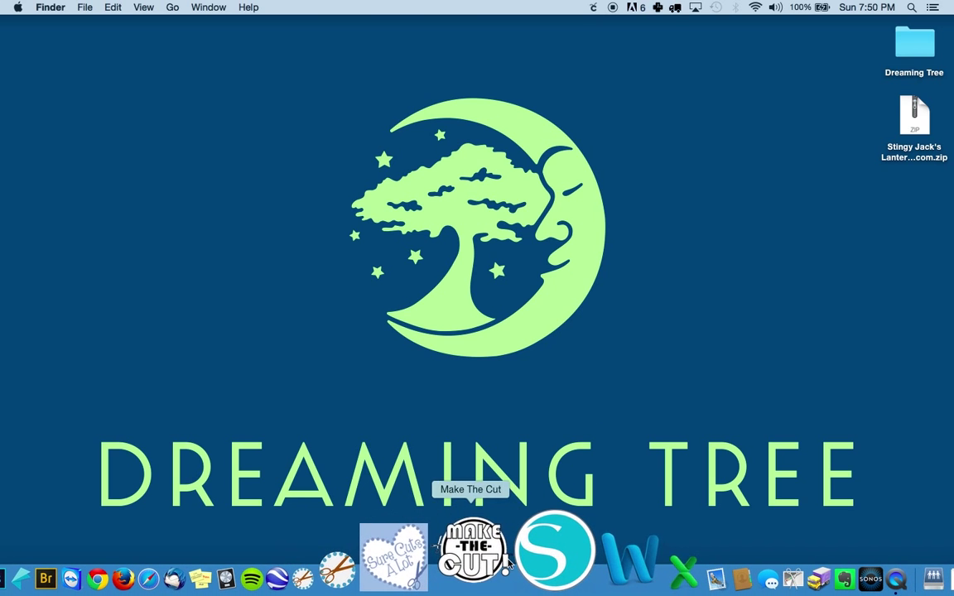
click(447, 555)
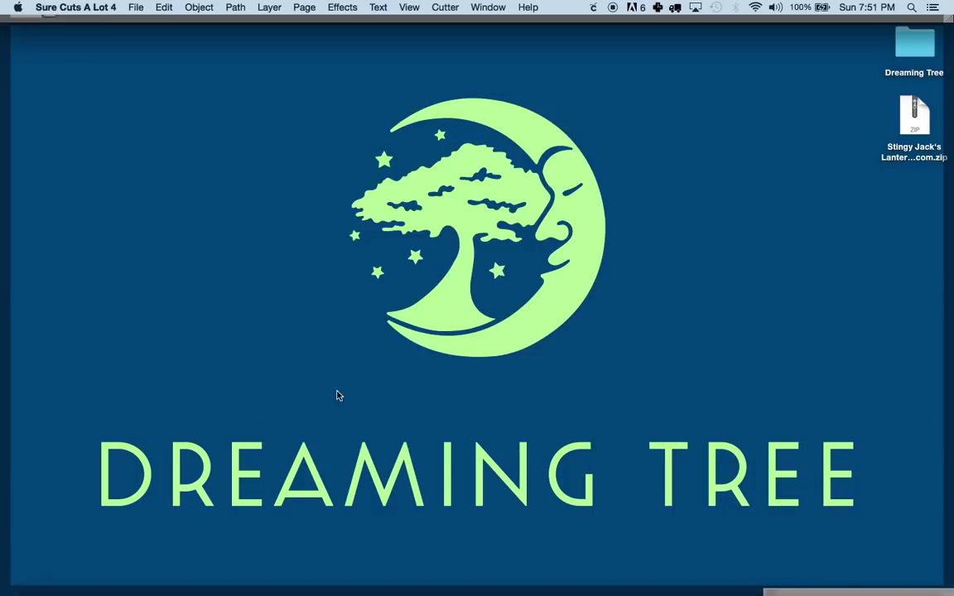
drag(914, 116, 351, 266)
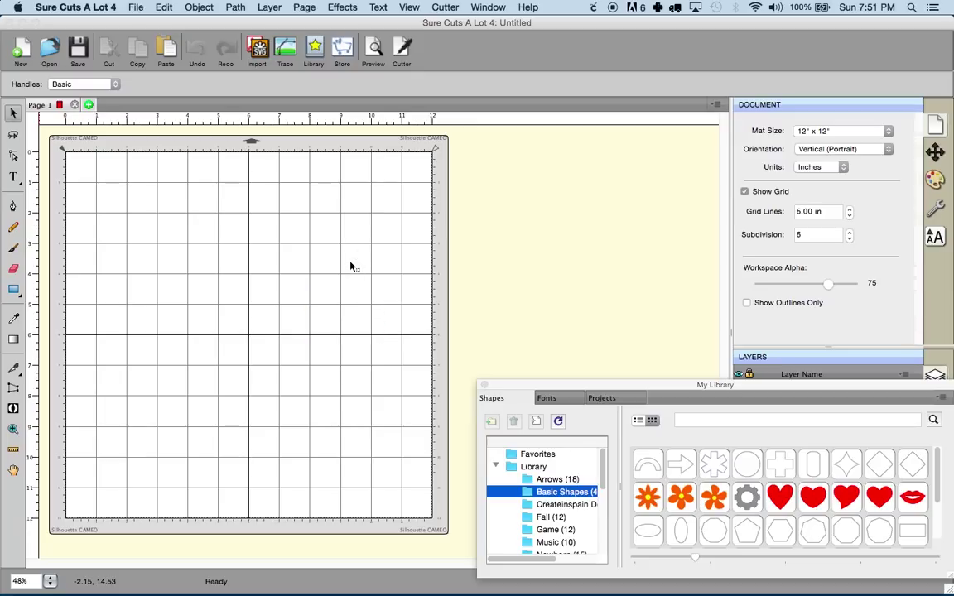
Resize the My Library panel so more shapes are visible
click(351, 266)
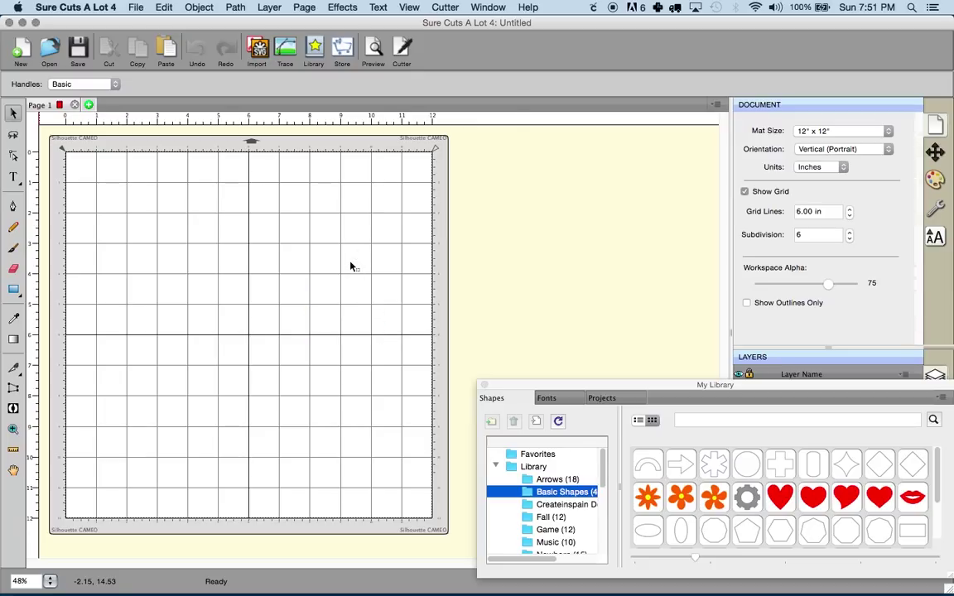
click(603, 470)
drag(603, 470, 606, 538)
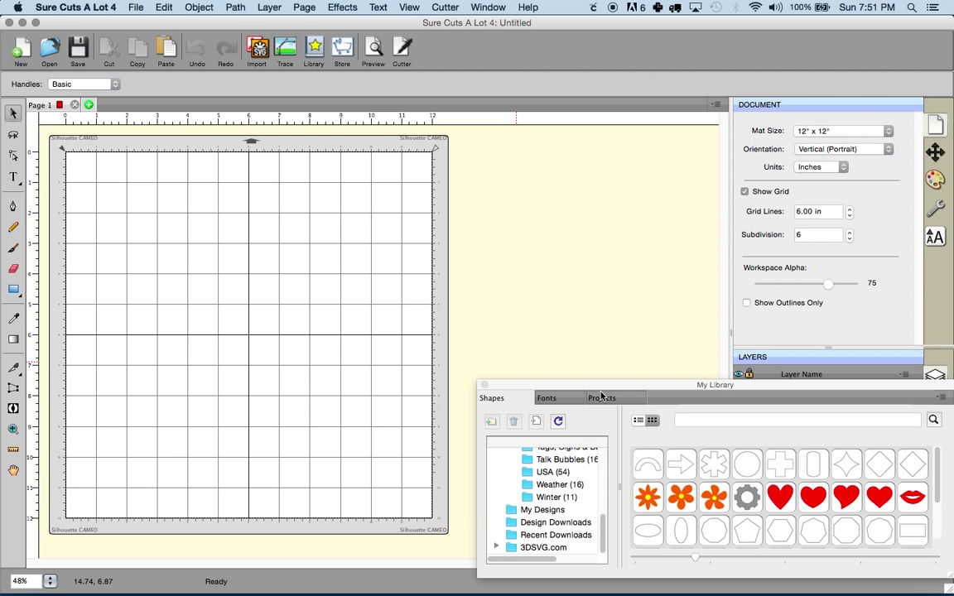
drag(603, 390, 512, 179)
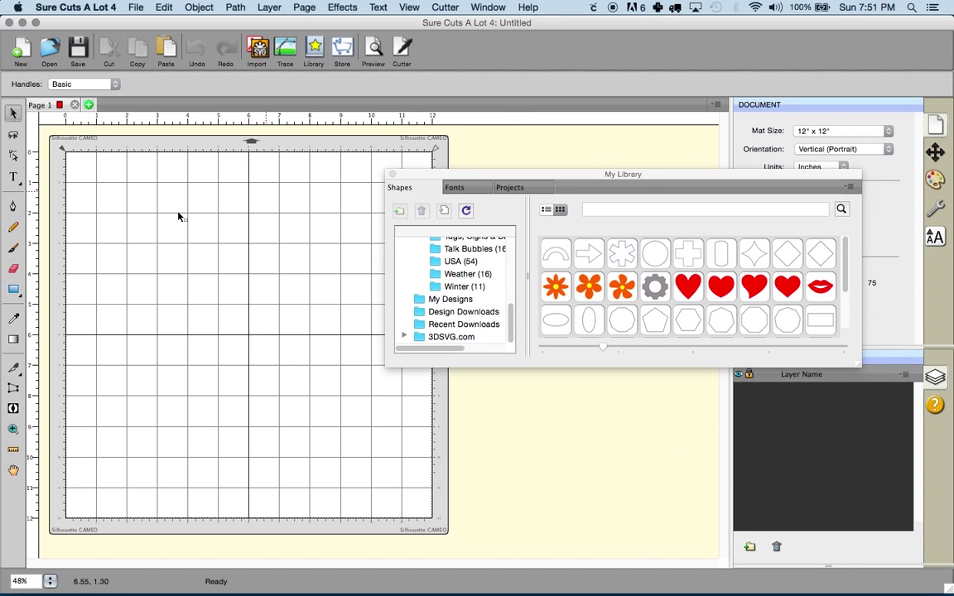
drag(544, 367, 534, 482)
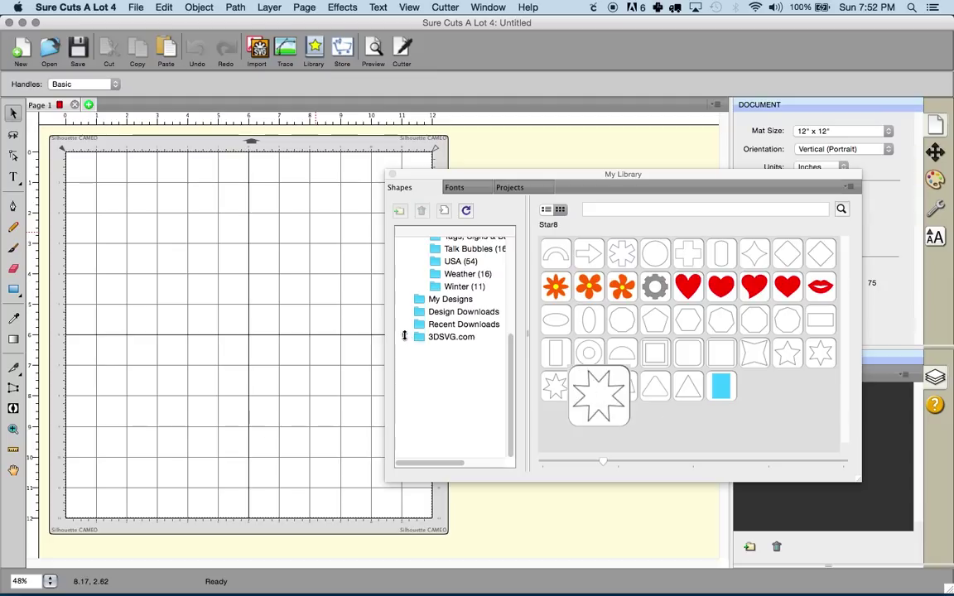
Expand 3DSVG.com > Stingy Jack's Lantern > SVG files > Lantern I and enlarge thumbnails
click(403, 336)
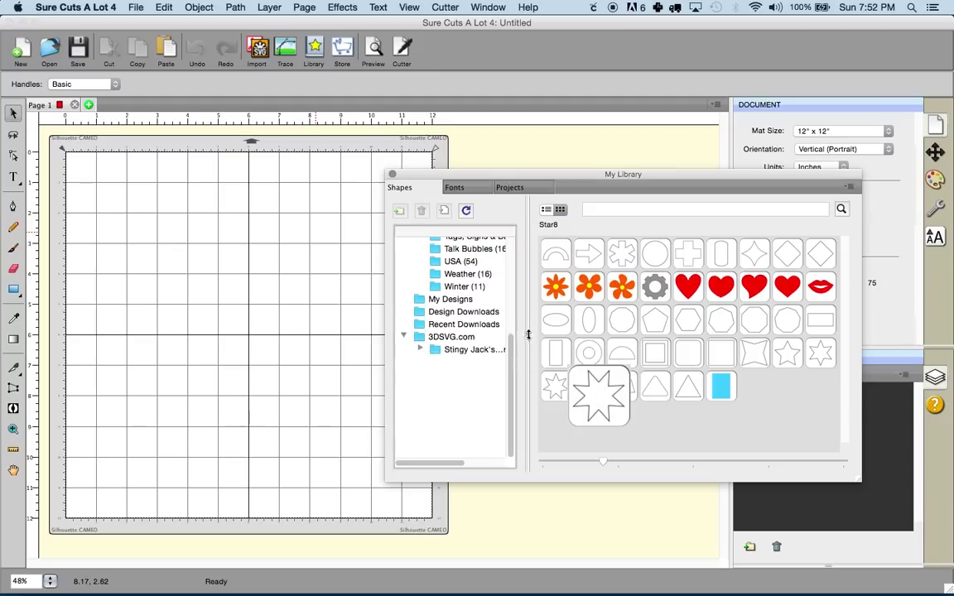
drag(529, 335, 624, 333)
click(420, 349)
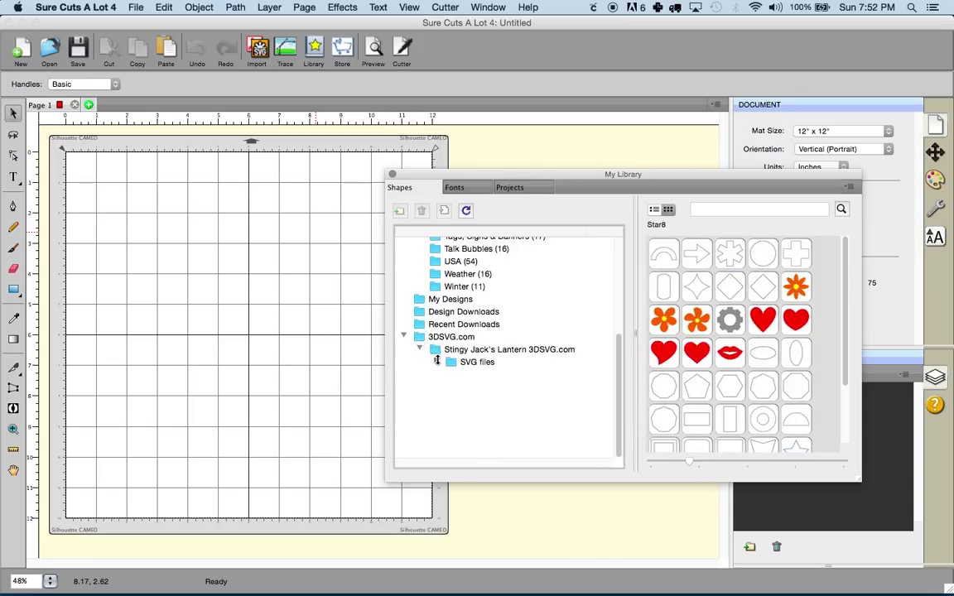
click(436, 361)
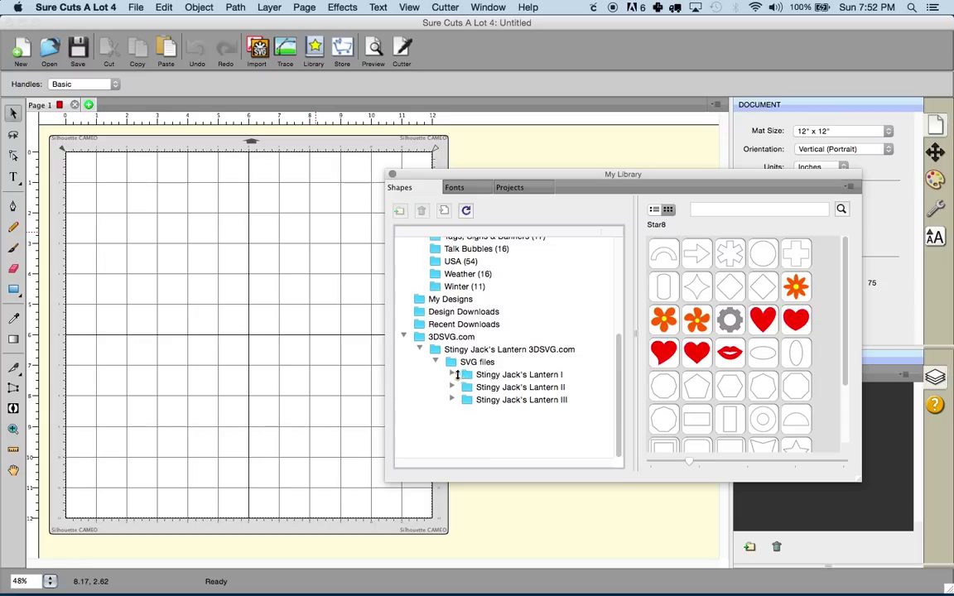
click(457, 375)
click(451, 375)
click(495, 387)
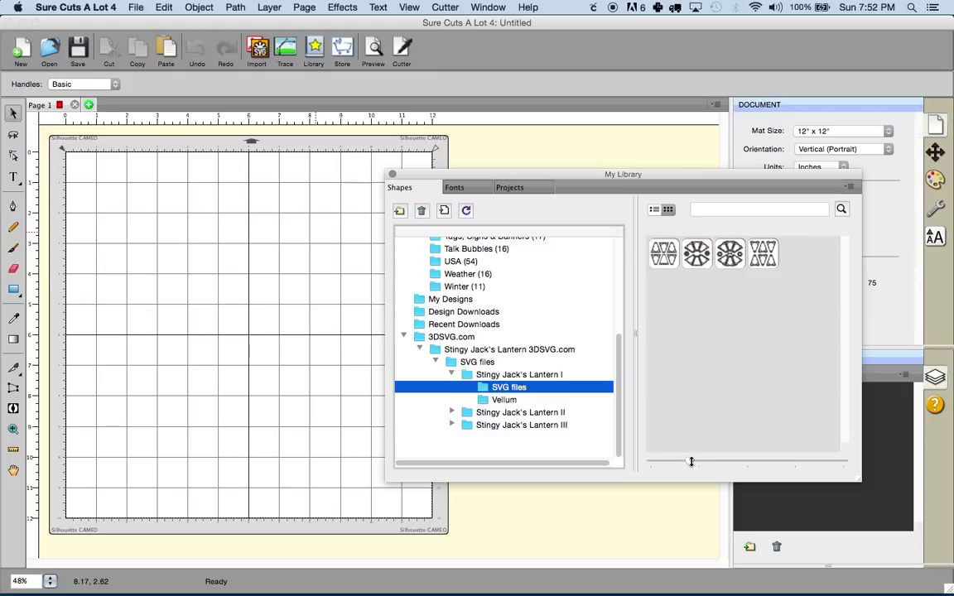
drag(692, 462, 828, 464)
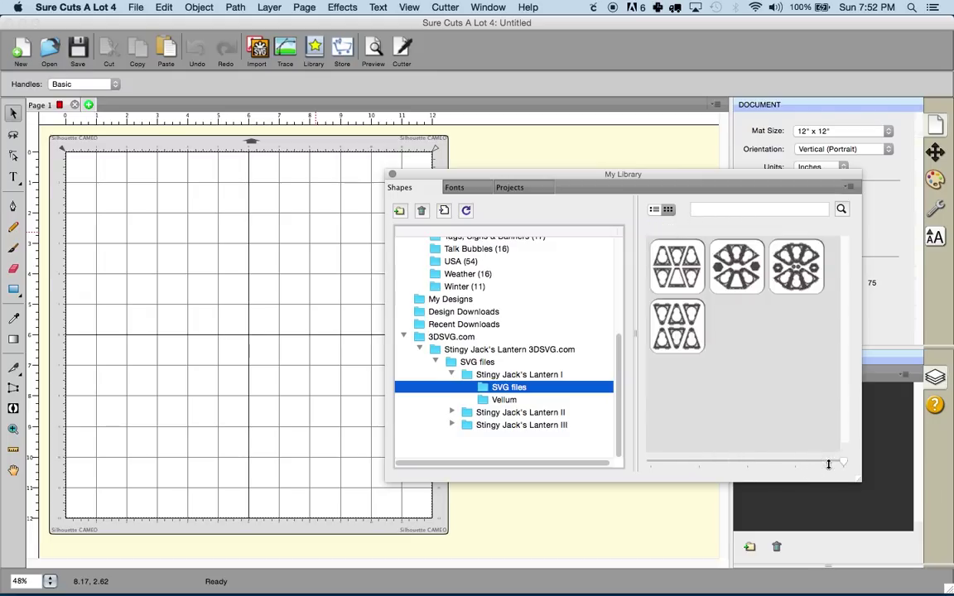
Place lantern_bottompanels_black on the mat and move the six panels into position
double_click(683, 271)
drag(264, 271, 194, 205)
drag(556, 205, 560, 269)
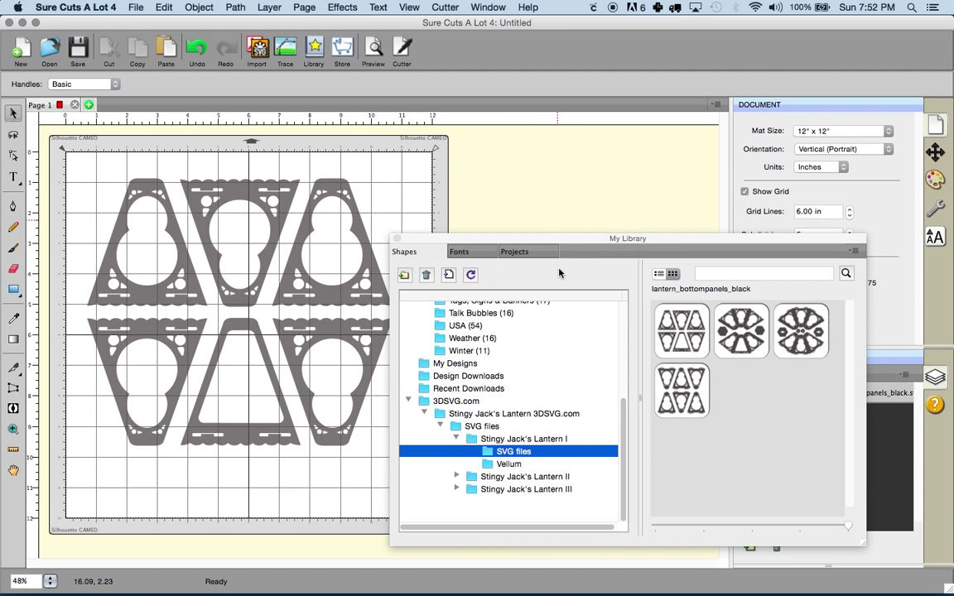
Hide and reshow the shape library via Window > Library, then collapse the lantern folder
click(488, 6)
click(491, 23)
click(489, 7)
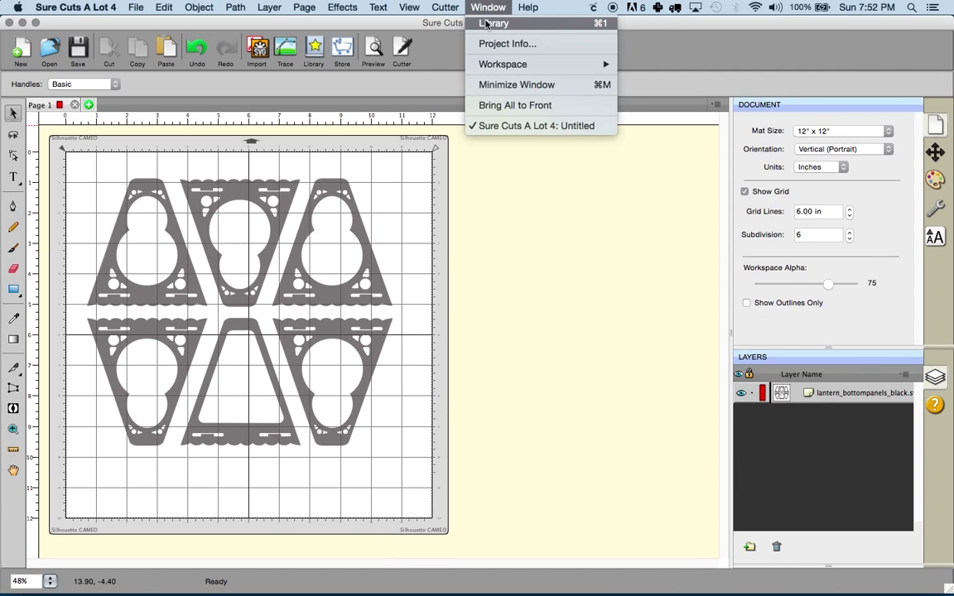
click(491, 23)
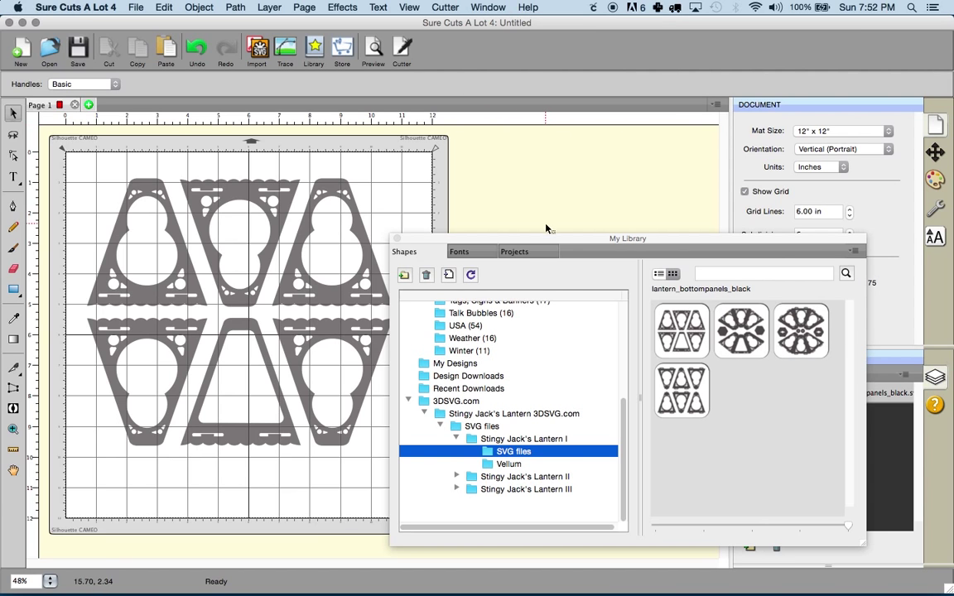
click(425, 414)
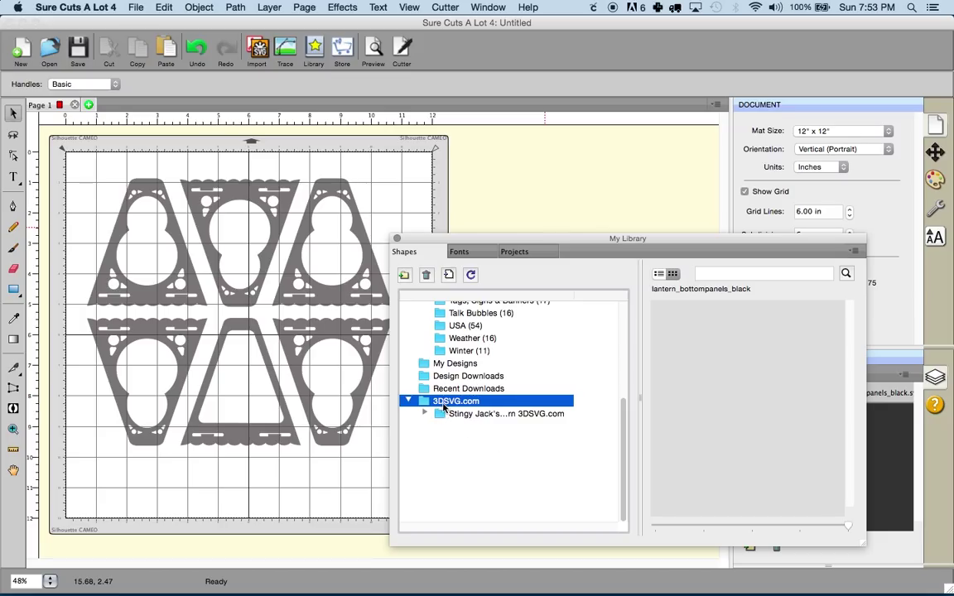
Re-expand 3DSVG.com > Stingy Jack's Lantern > SVG files > Lantern I to show its four shapes
click(409, 402)
click(409, 402)
click(476, 416)
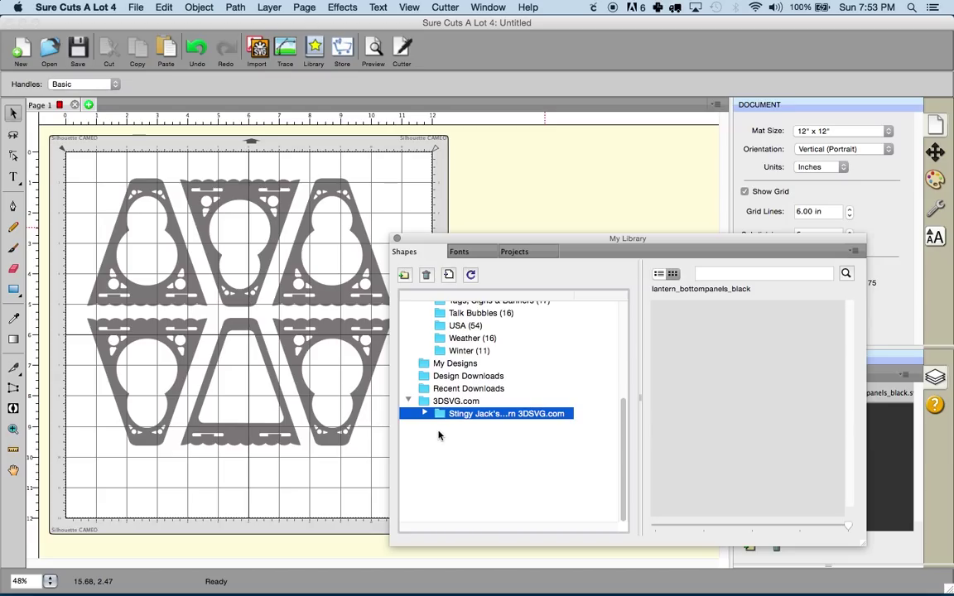
scroll(463, 464, up, 3)
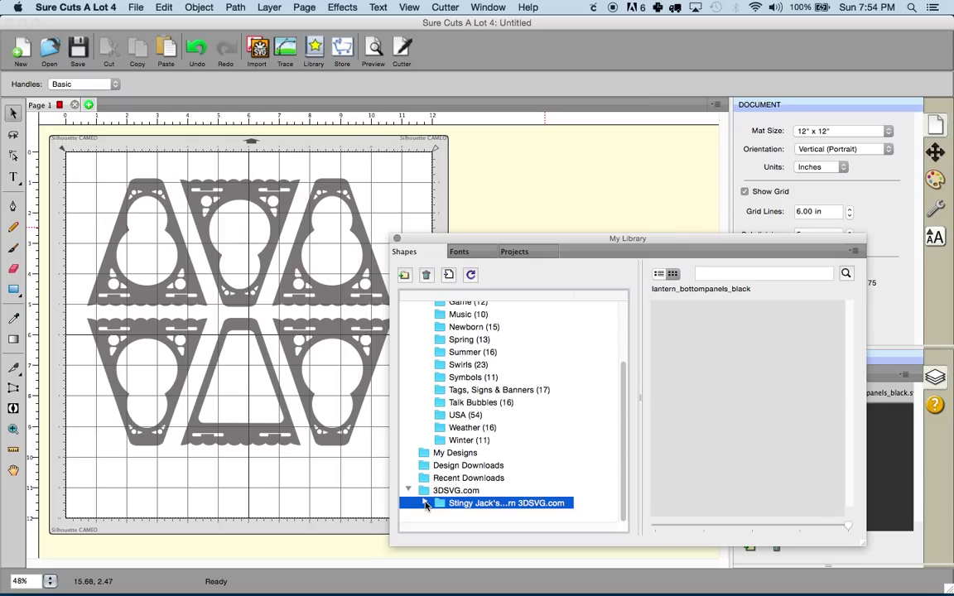
click(424, 503)
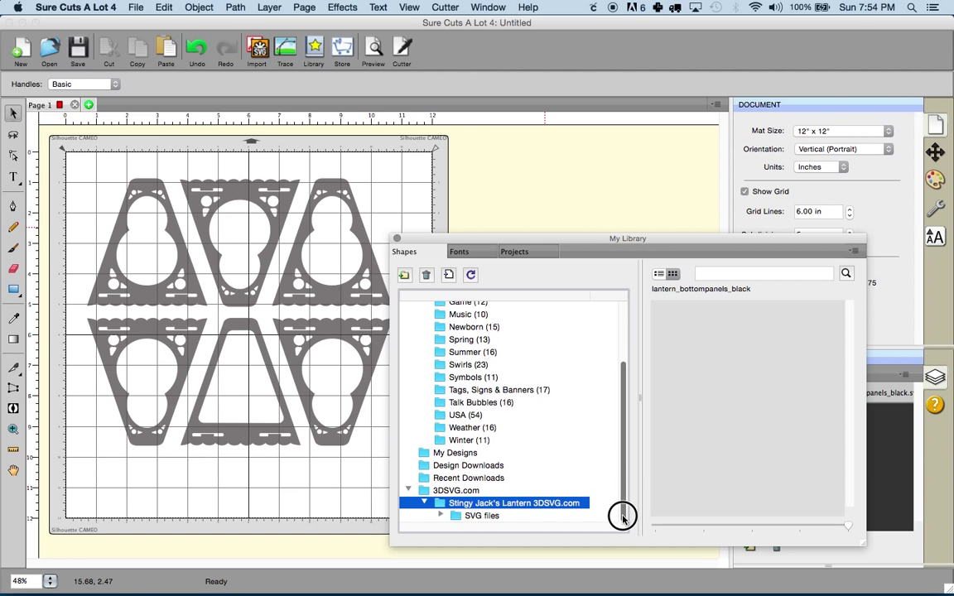
click(440, 516)
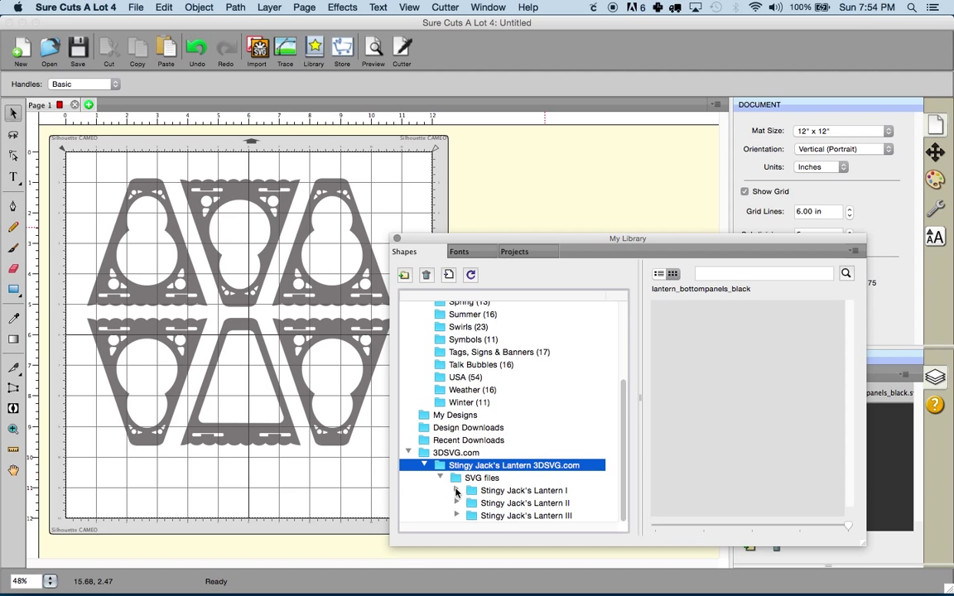
click(456, 490)
click(512, 479)
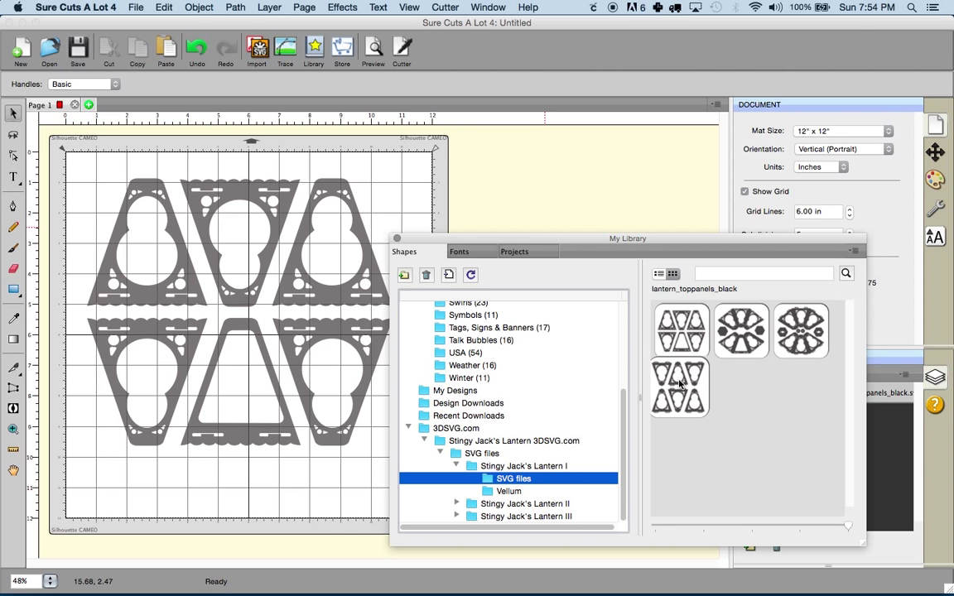
Place the frame piece, delete the extra copy, set it at X 0.095, Y 0.853 in, and preview
double_click(759, 331)
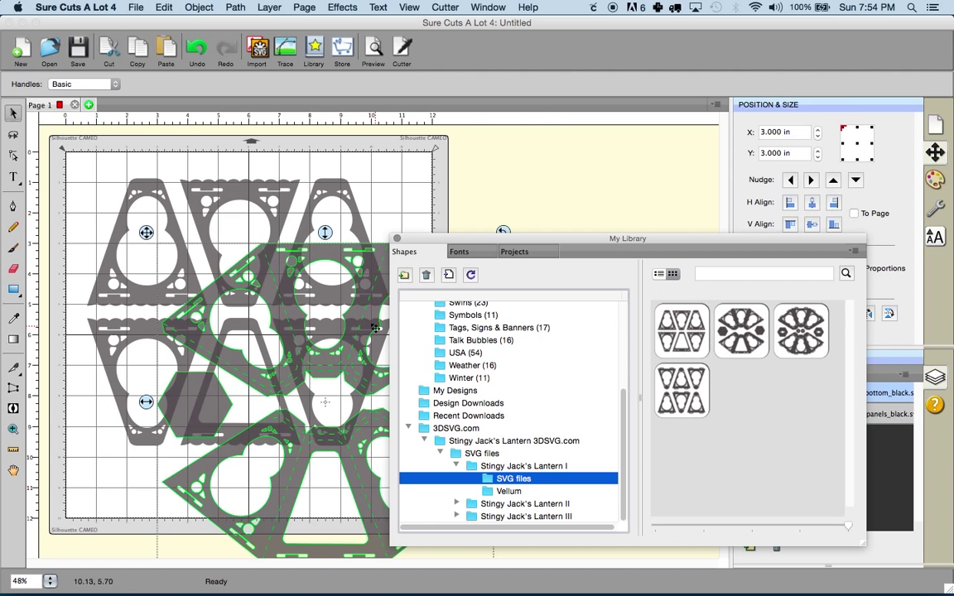
drag(290, 282, 210, 197)
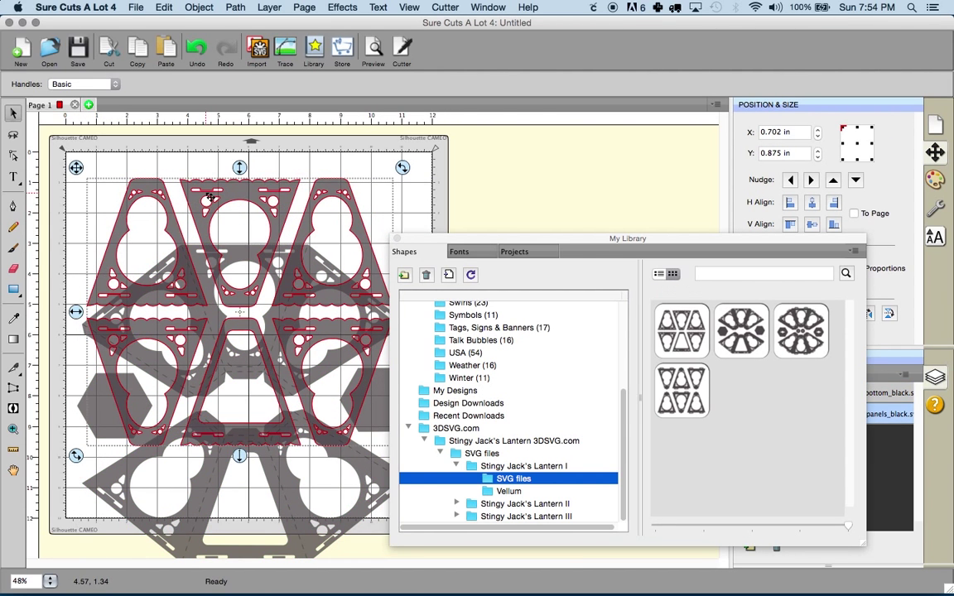
key(Delete)
drag(214, 152, 233, 194)
click(373, 51)
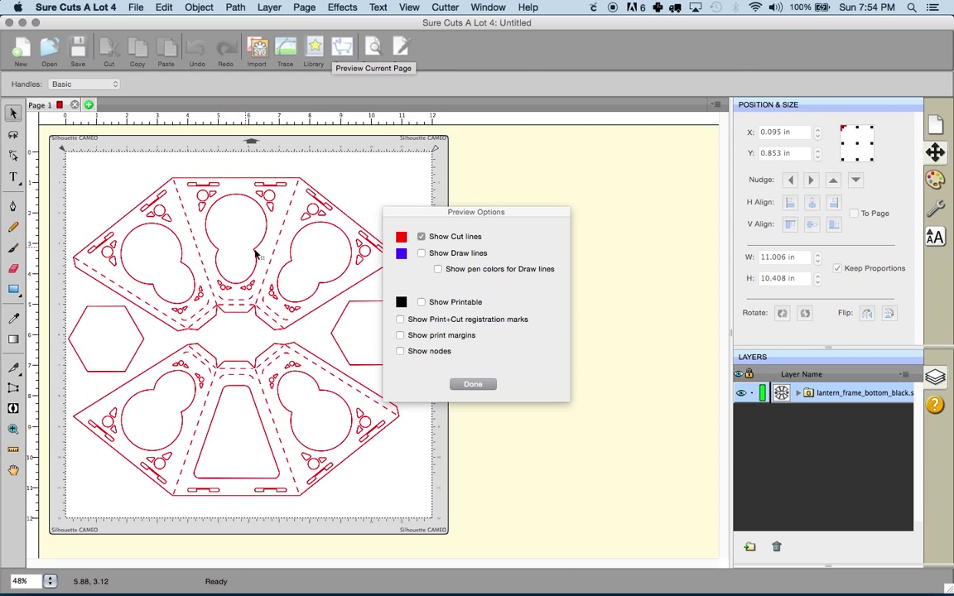
click(472, 384)
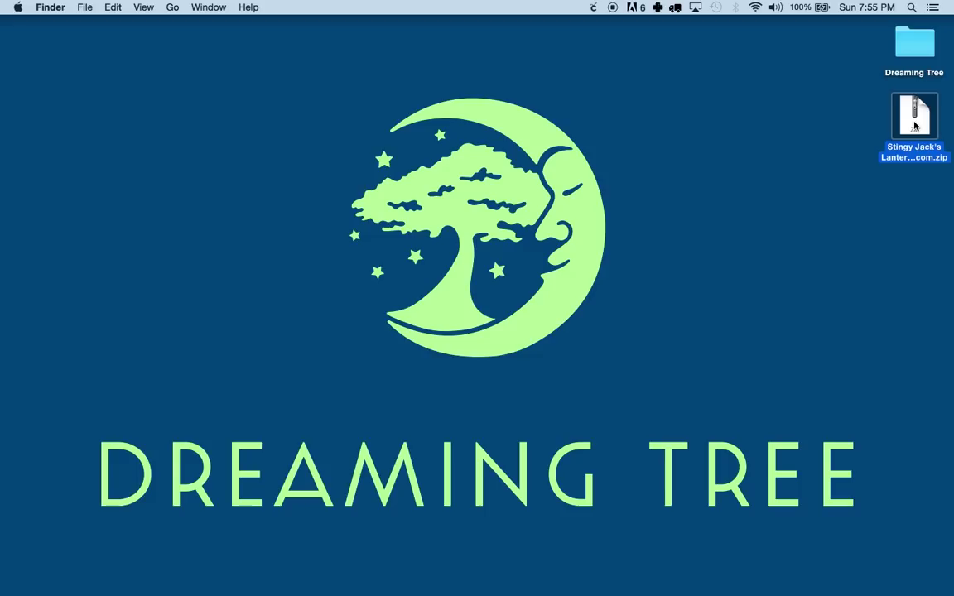
Unzip the lantern archive and open vellum_print.pdf from Lantern III's Vellum folder
double_click(915, 122)
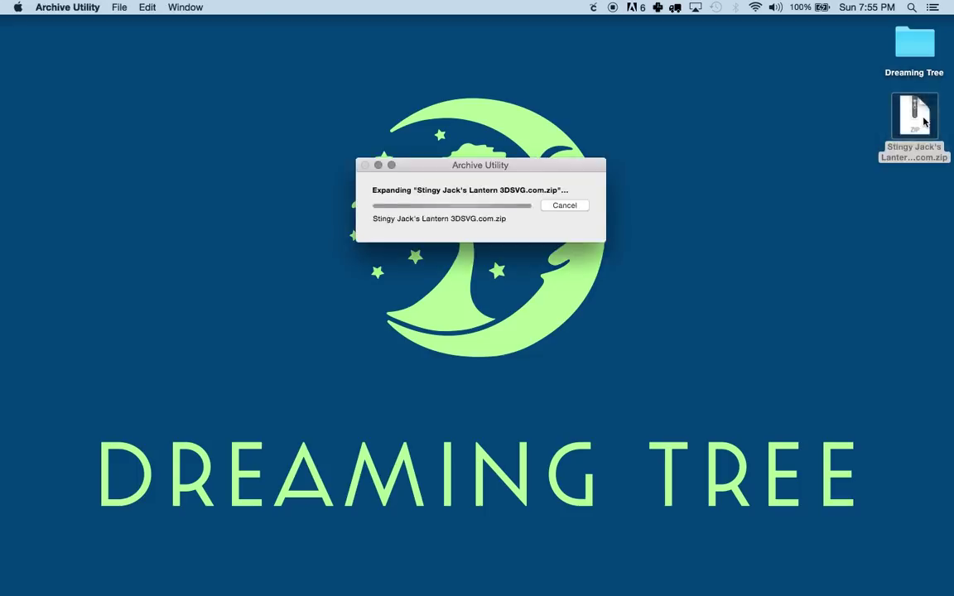
double_click(913, 121)
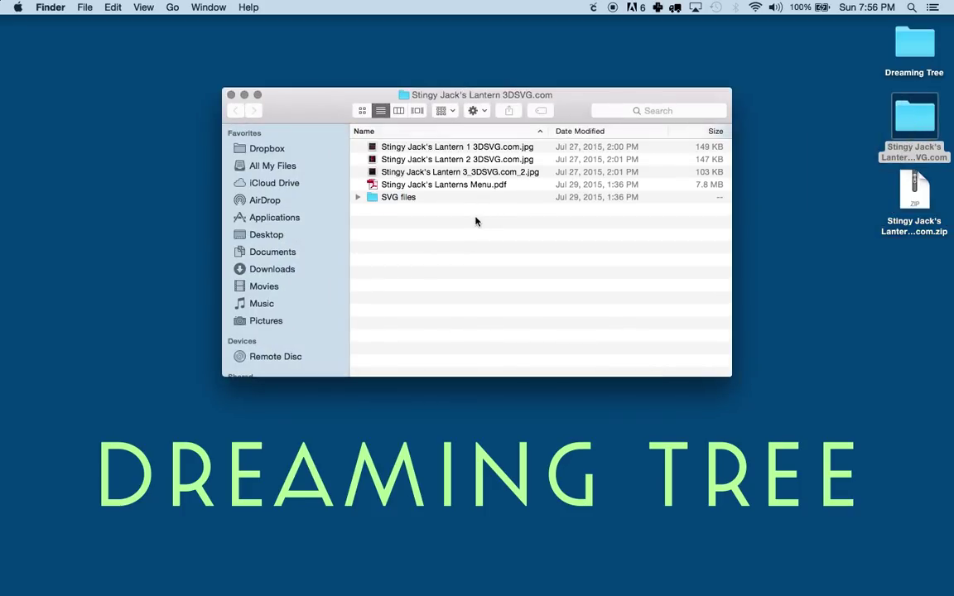
click(410, 187)
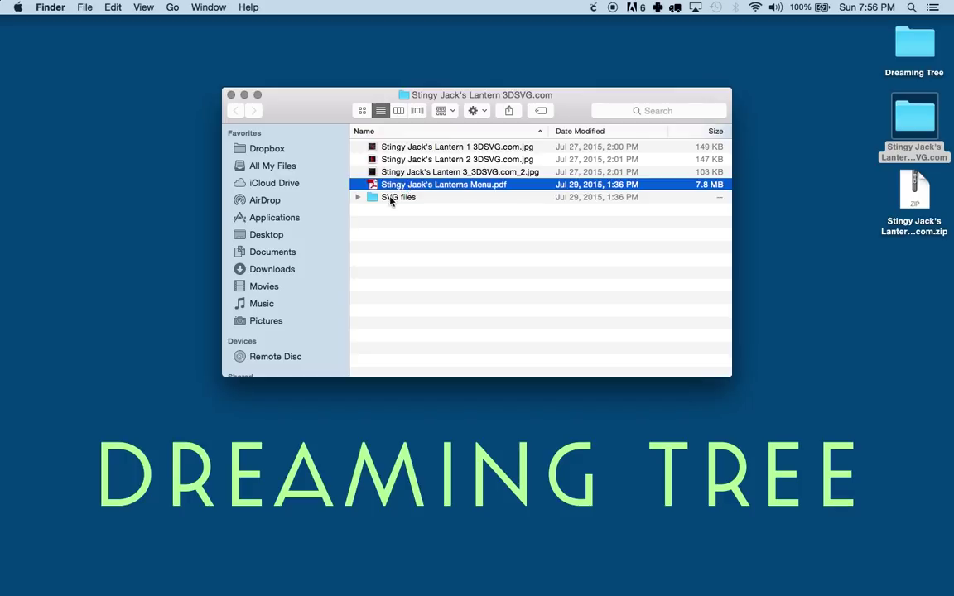
click(358, 198)
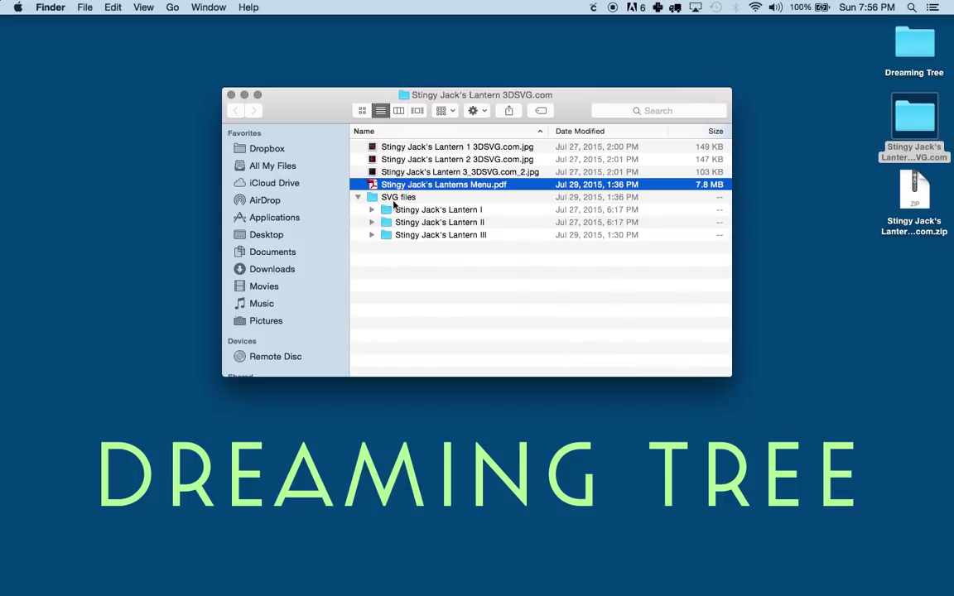
click(371, 223)
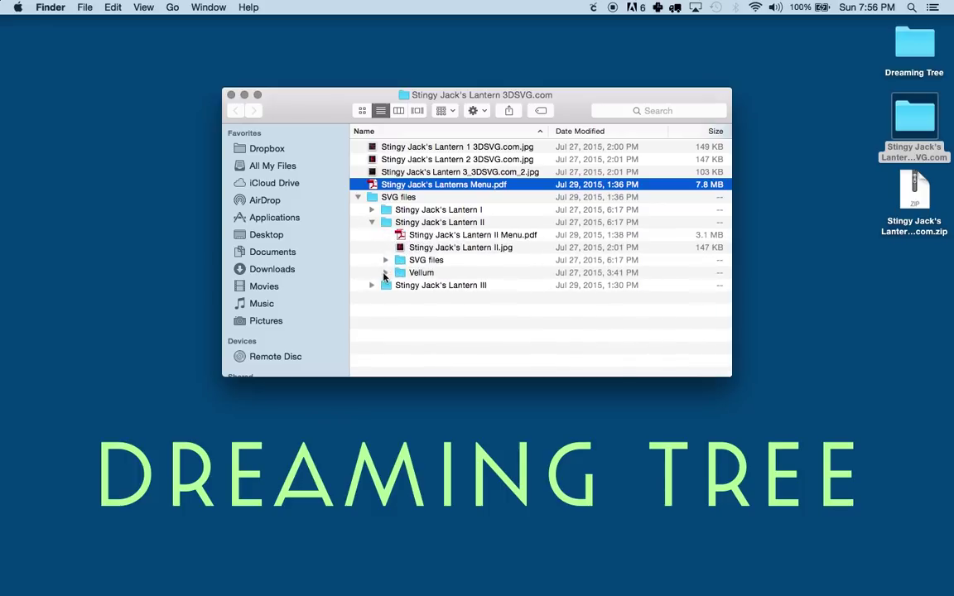
click(372, 286)
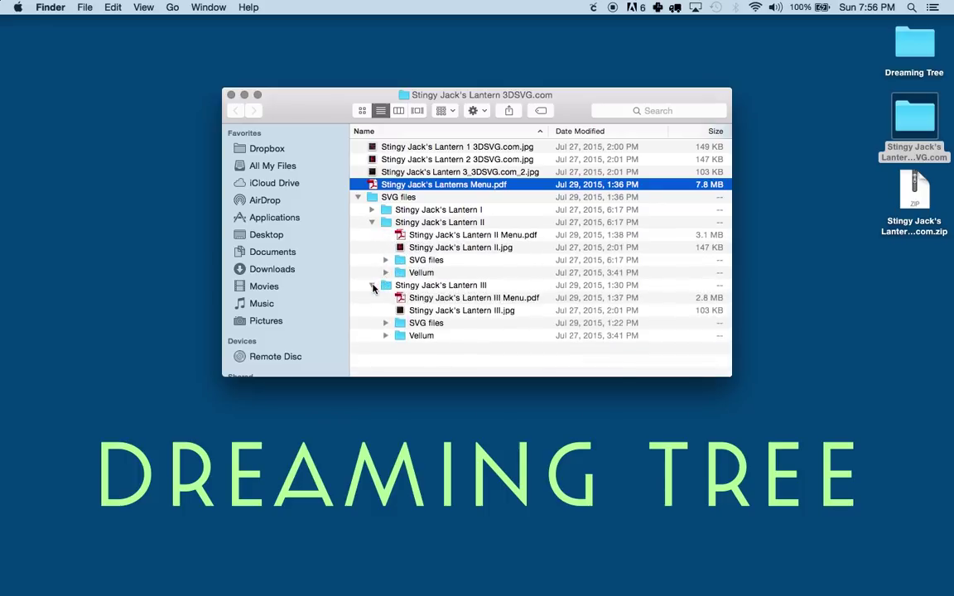
click(385, 335)
double_click(451, 363)
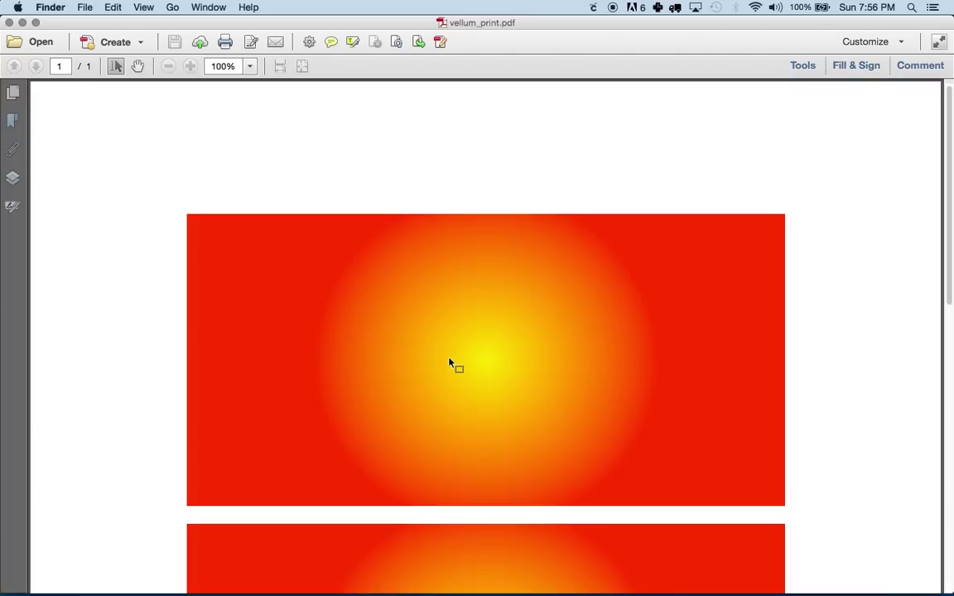
Scroll through vellum_print.pdf, then close it and the Acrobat start window
scroll(514, 340, down, 5)
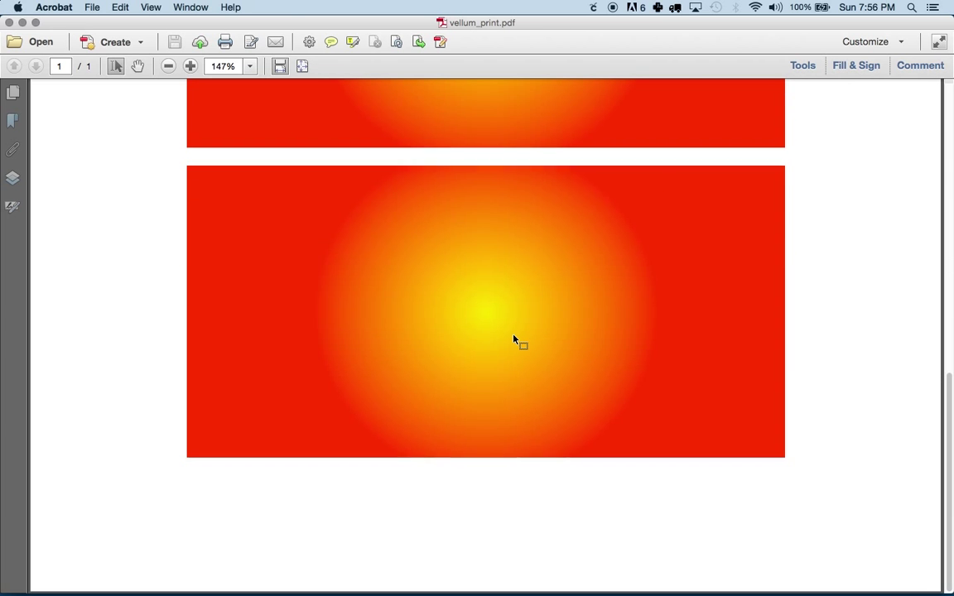
scroll(513, 341, up, 10)
scroll(513, 340, down, 5)
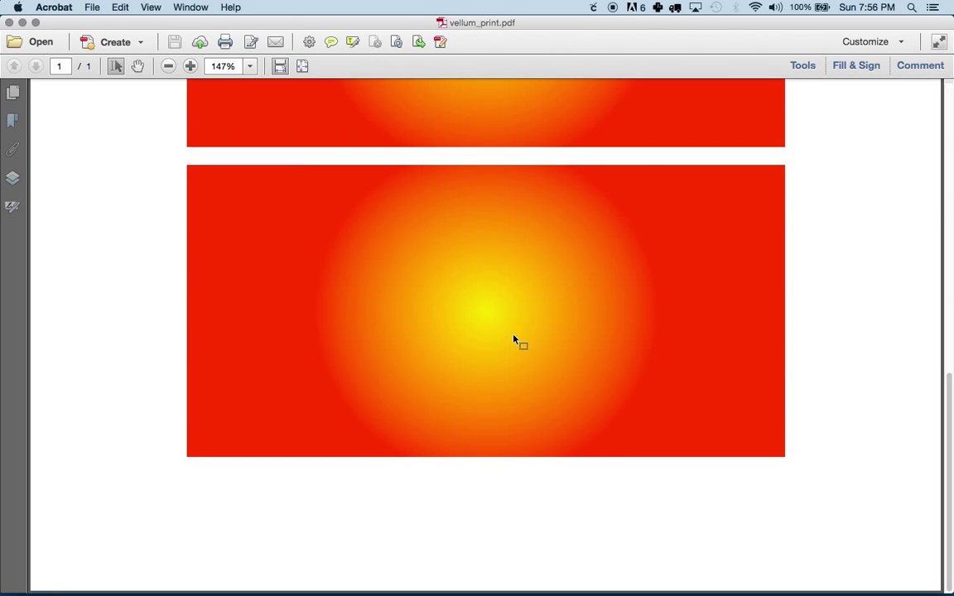
key(super+w)
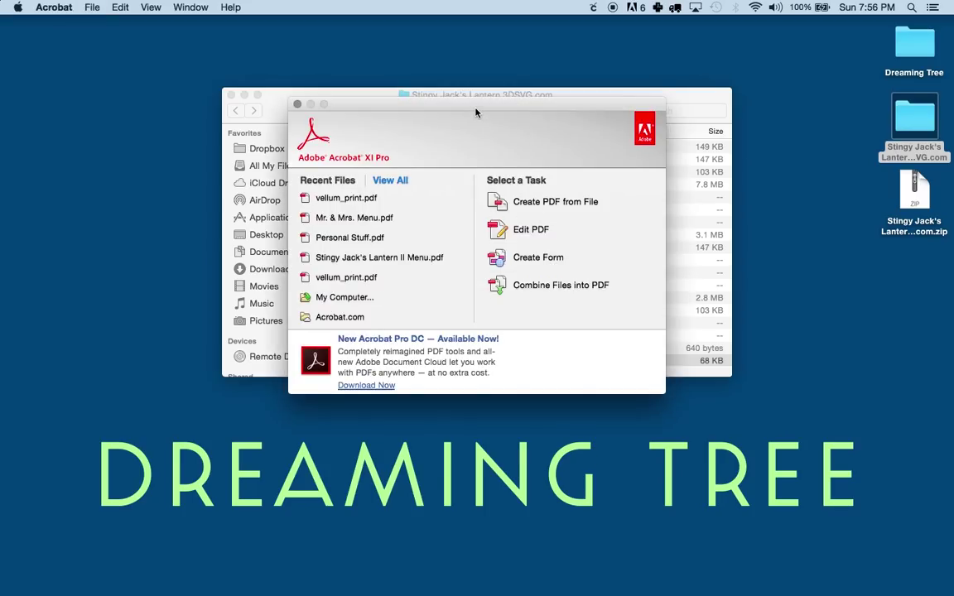
drag(477, 112, 478, 132)
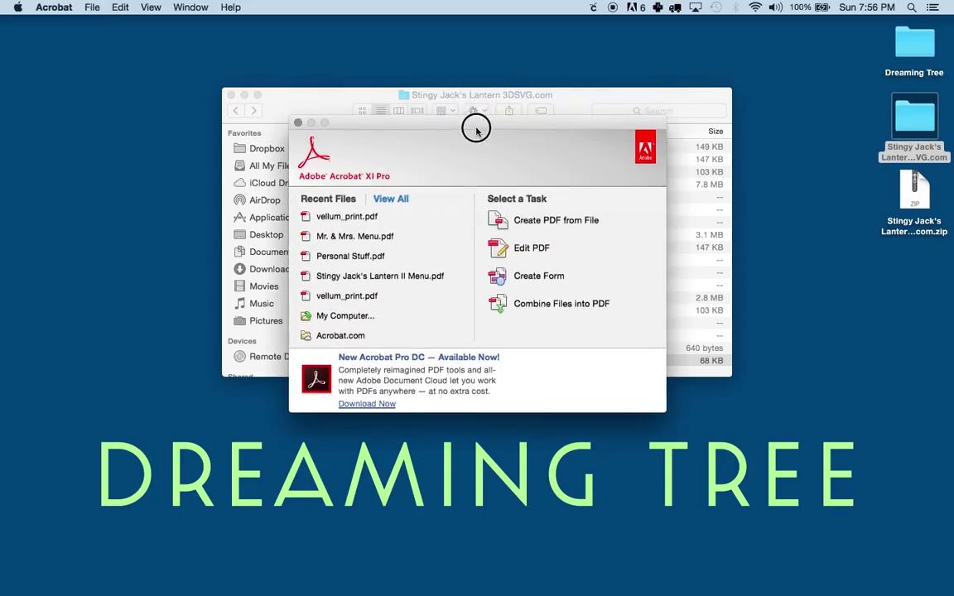
click(299, 125)
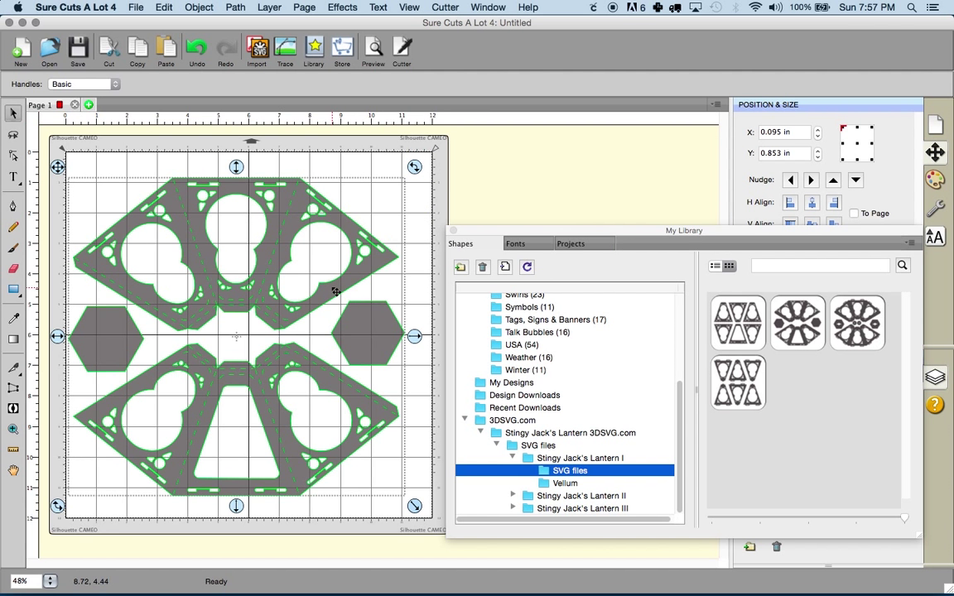
Clear the lantern design from the mat, minimize the window, and delete the extracted lantern folder
key(Delete)
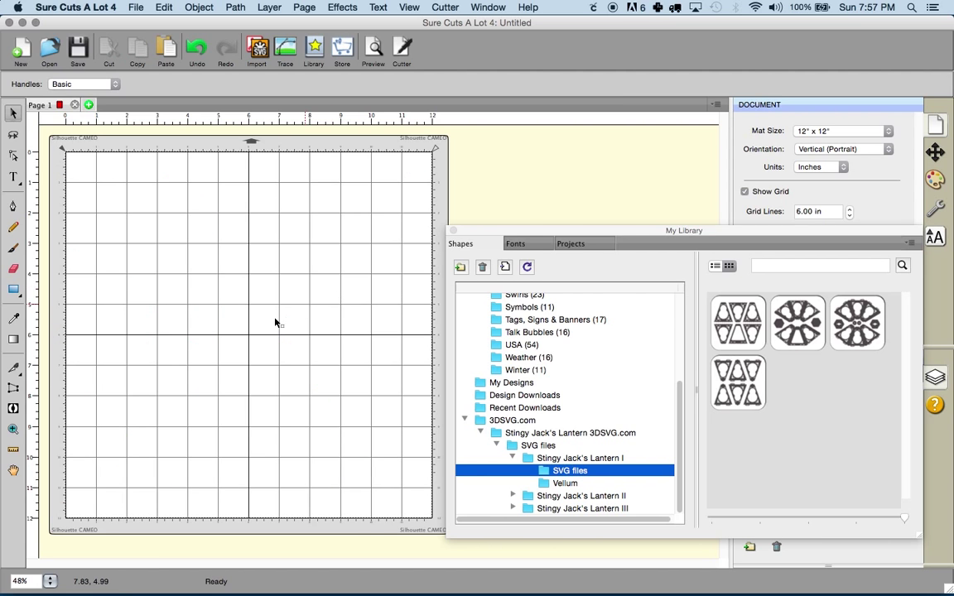
click(22, 22)
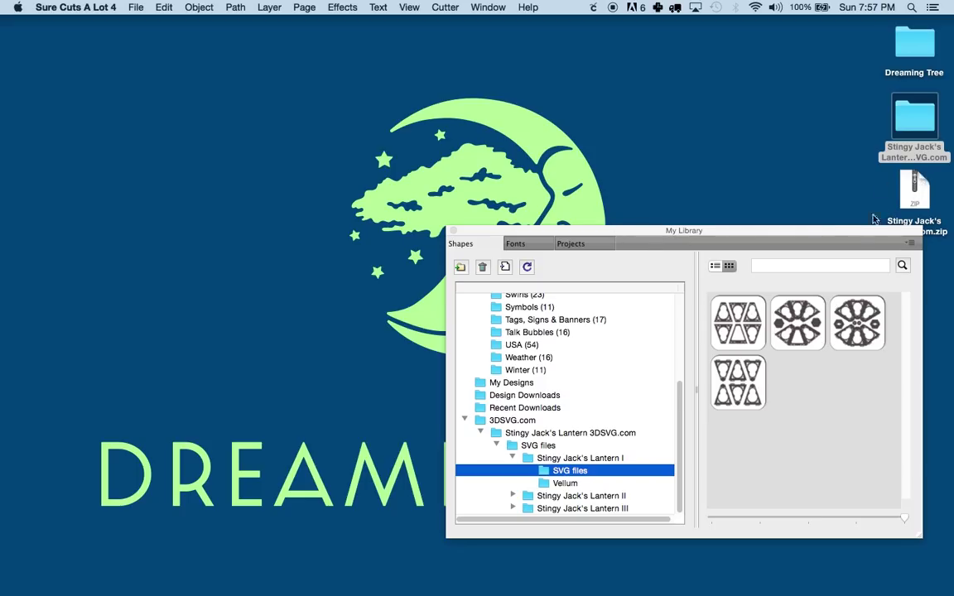
drag(848, 231, 634, 221)
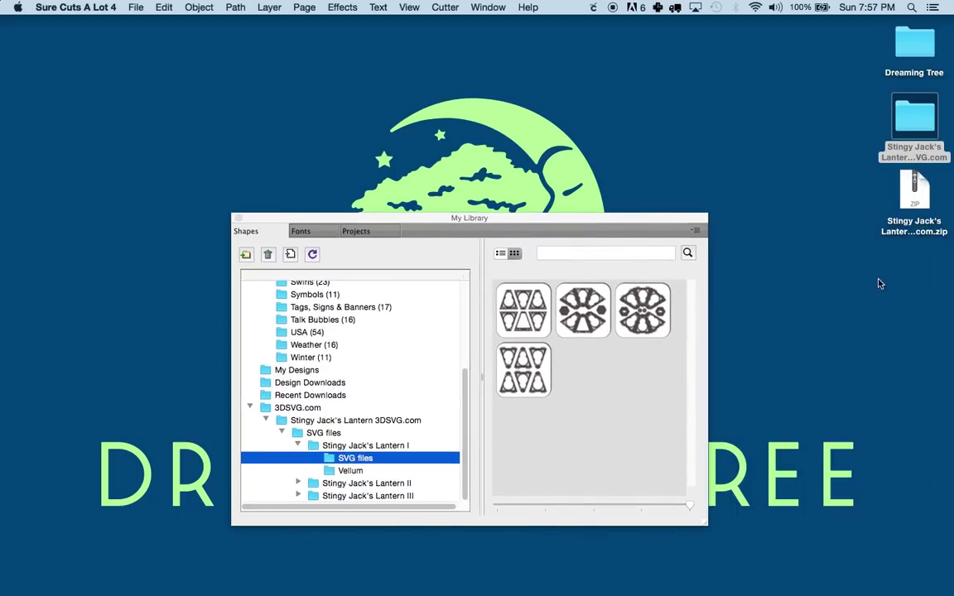
click(917, 129)
key(super+BackSpace)
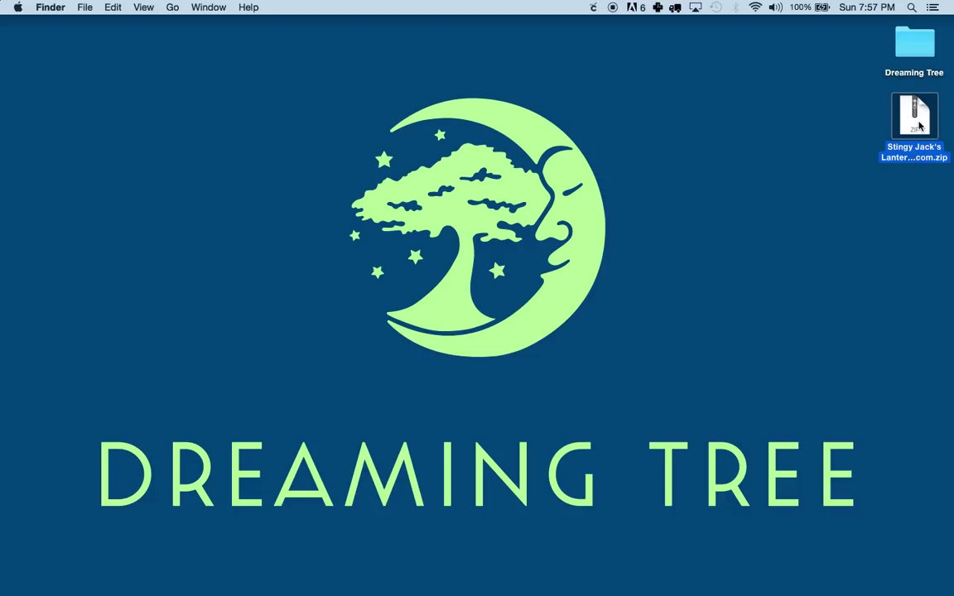
Re-extract the lantern zip to the desktop, close its folder, and return to Sure Cuts A Lot 4
double_click(917, 123)
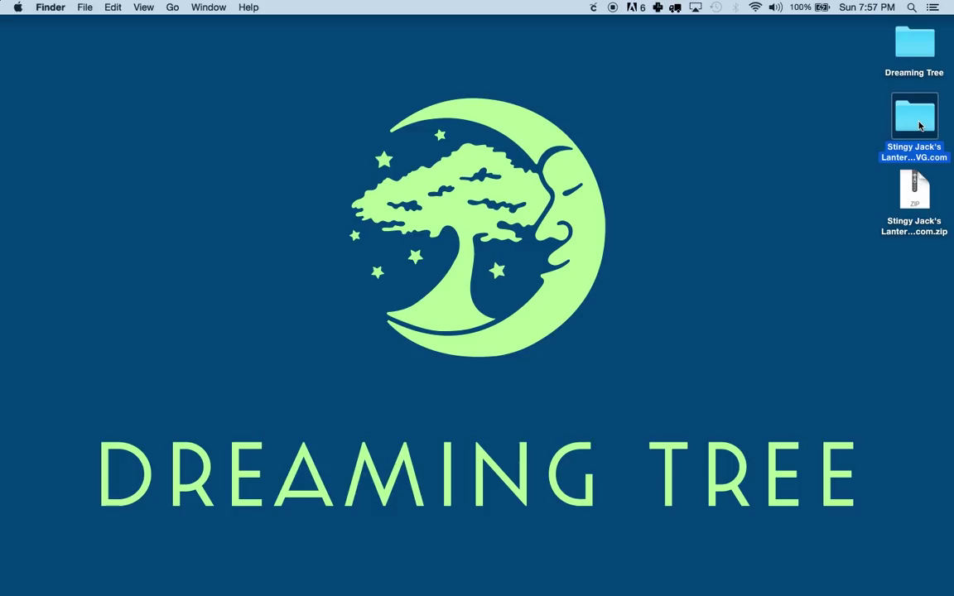
double_click(919, 124)
key(super+w)
key(super+Tab)
Restore the Sure Cuts A Lot main window and move the library panel off the mat
mouse_move(410, 588)
click(431, 559)
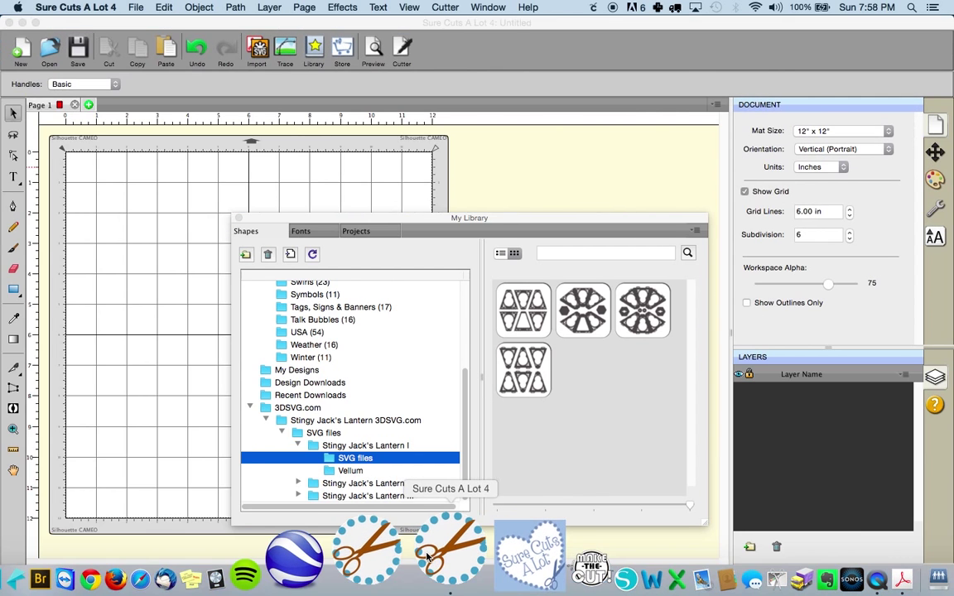
drag(248, 221, 487, 247)
click(406, 203)
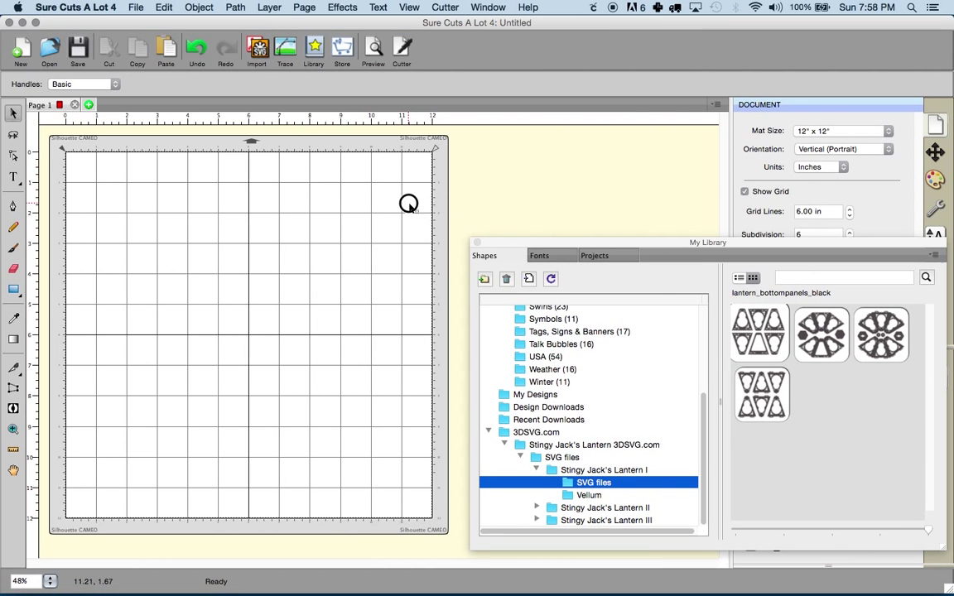
Import from Stingy Jack's Lantern III's SVG files folder, selecting middle_support_black.svg
click(259, 51)
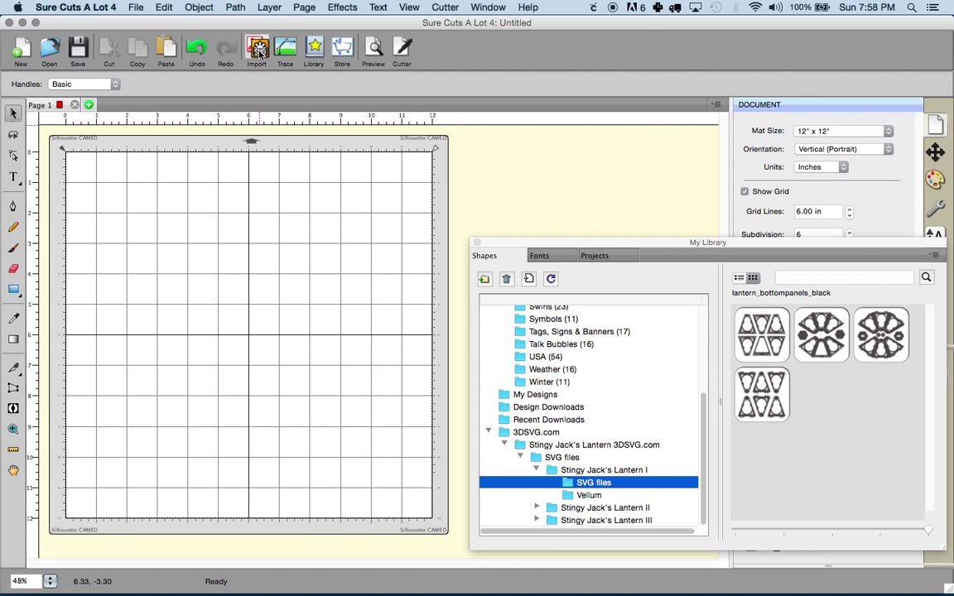
click(136, 7)
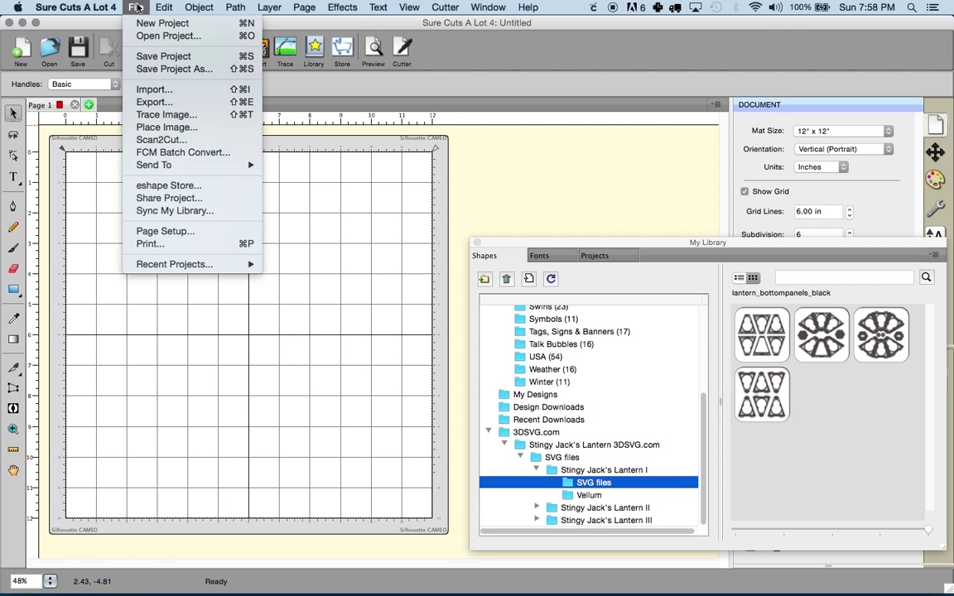
click(152, 90)
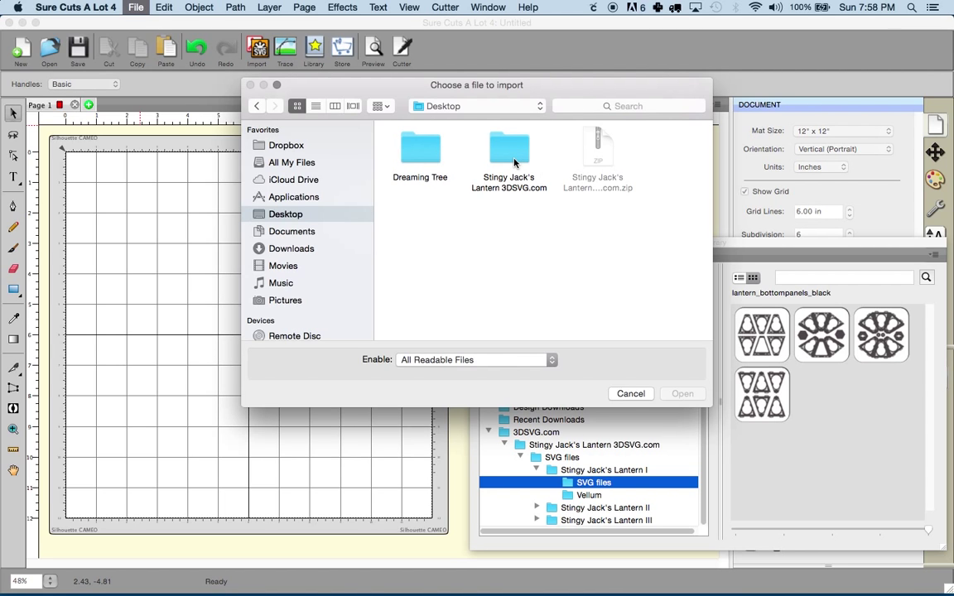
double_click(513, 162)
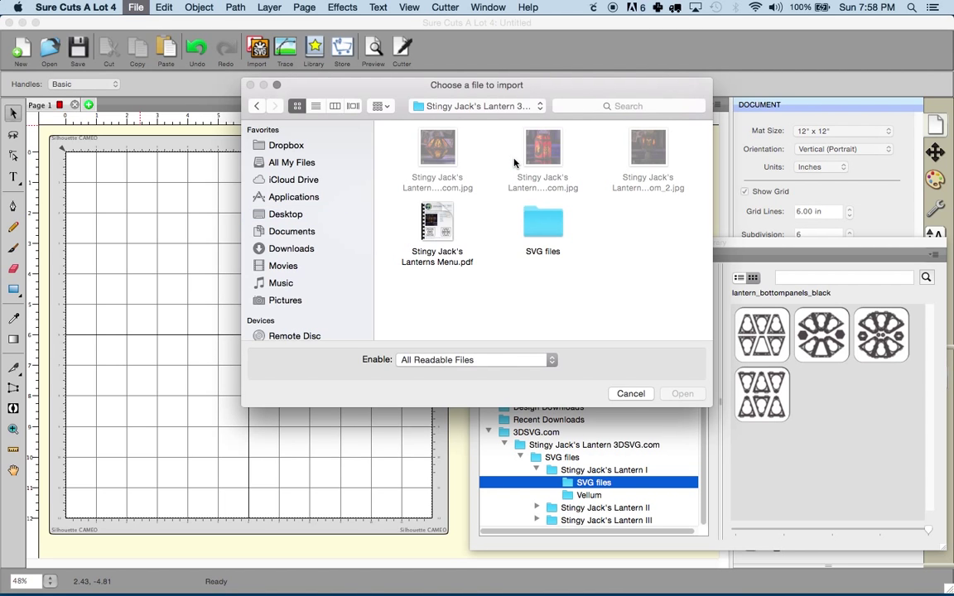
double_click(544, 231)
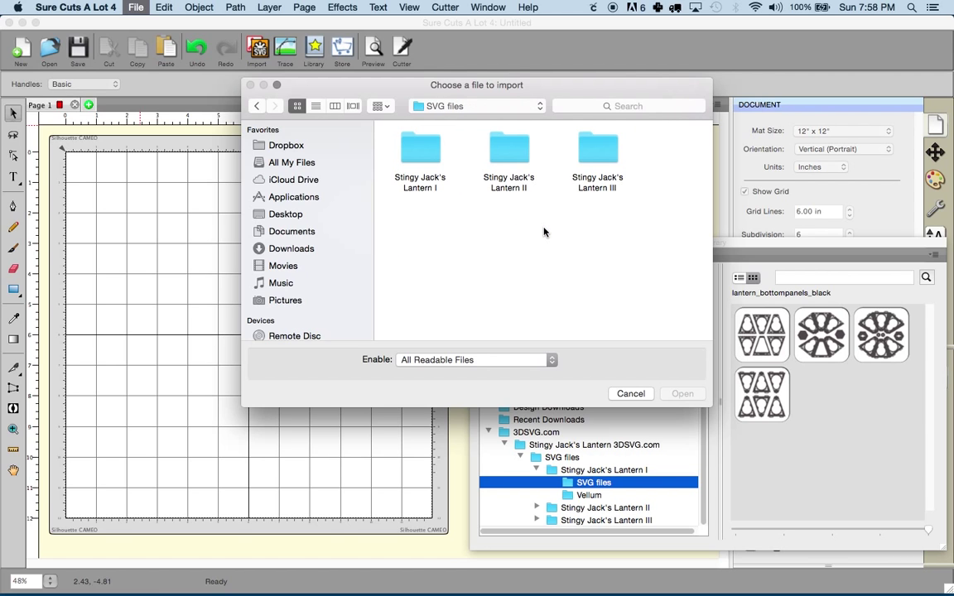
double_click(591, 153)
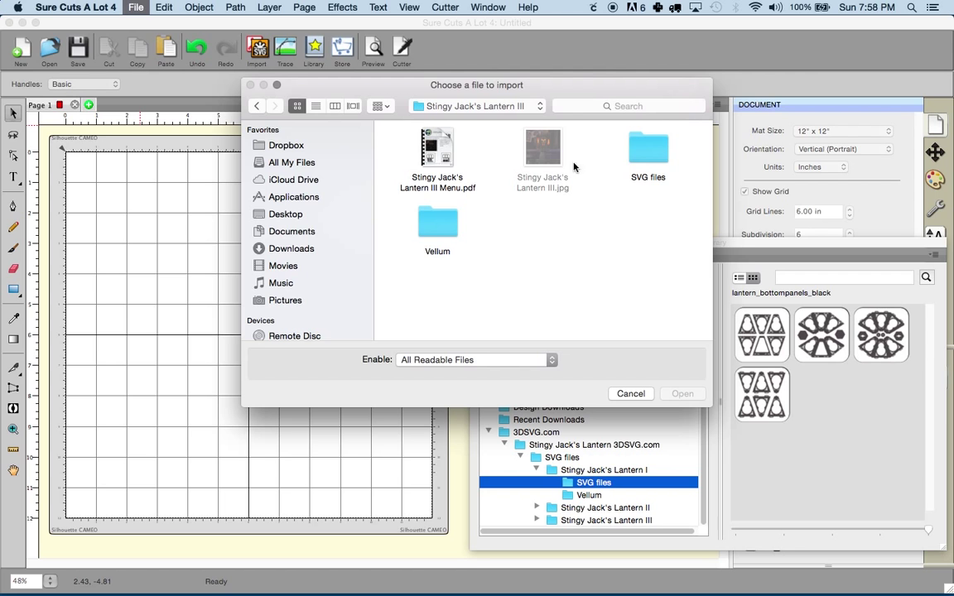
double_click(649, 150)
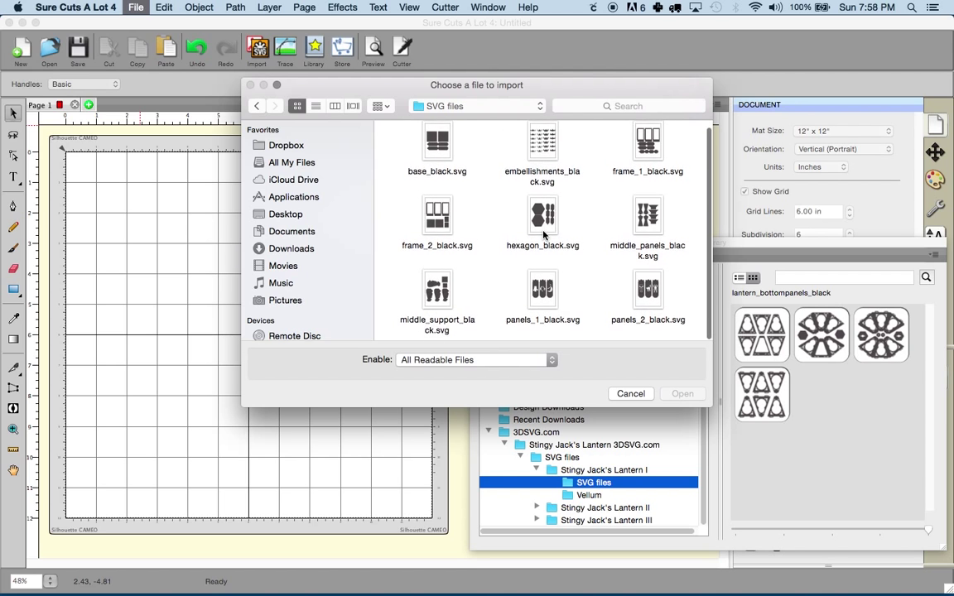
click(433, 160)
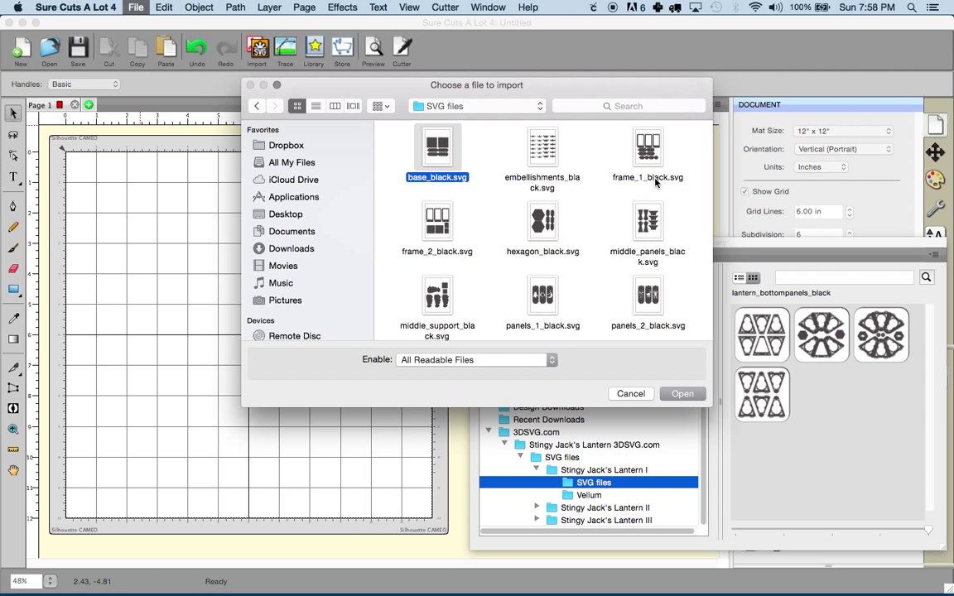
click(422, 285)
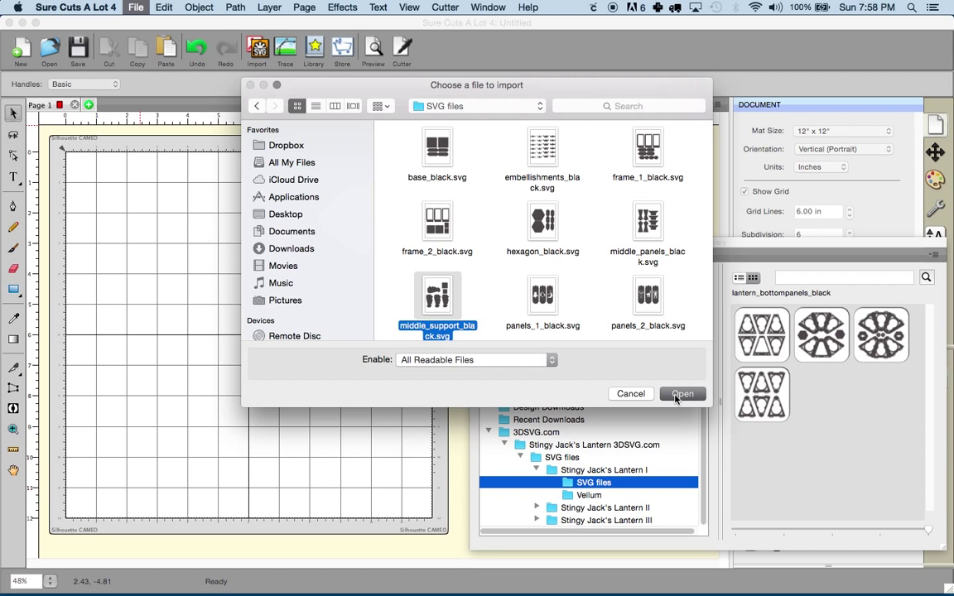
Import middle_support_black.svg and move the pieces up and left onto the mat
click(679, 395)
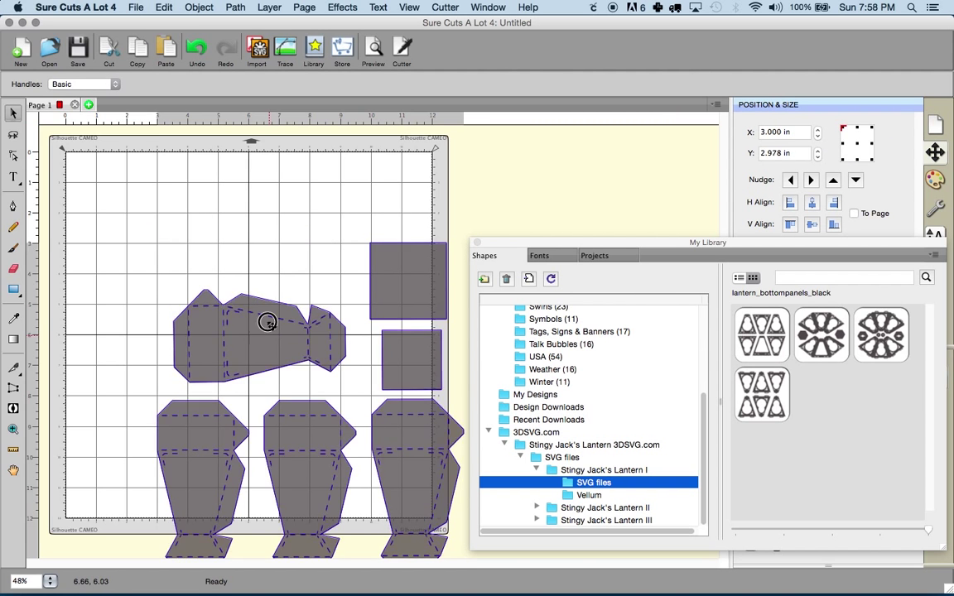
drag(265, 316, 213, 249)
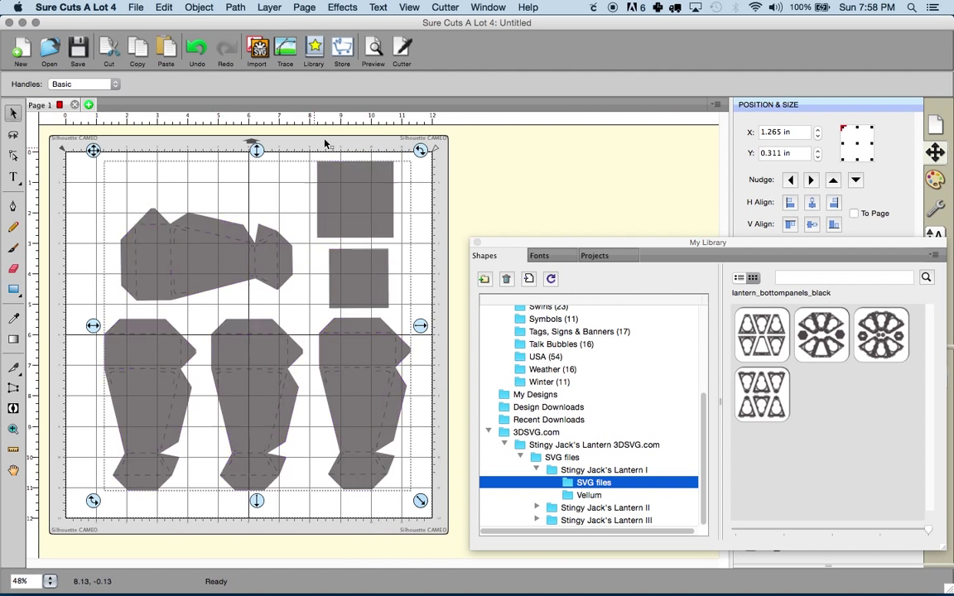
click(260, 52)
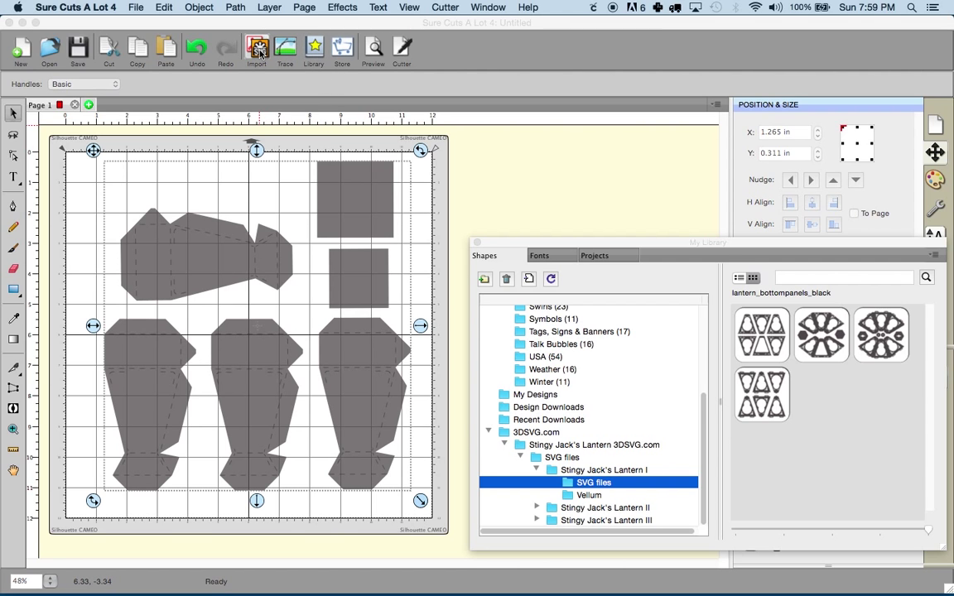
click(629, 394)
Preview the middle support cut lines, then select the whole group of pieces
click(372, 50)
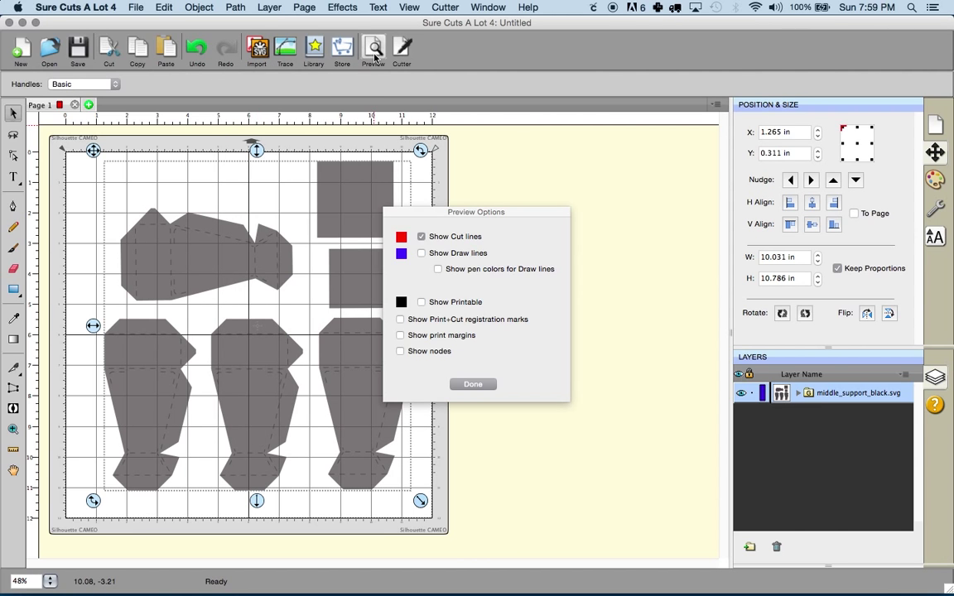
click(473, 384)
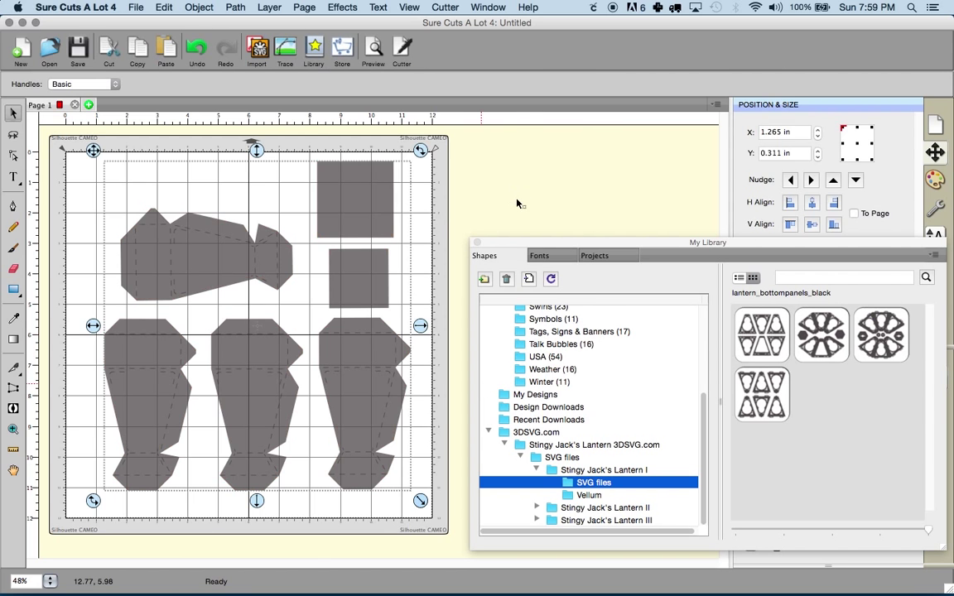
drag(369, 192, 344, 197)
Delete the middle supports and browse to Desktop > Stingy Jack's Lantern 3DSVG.com > Lantern III SVG files
key(Delete)
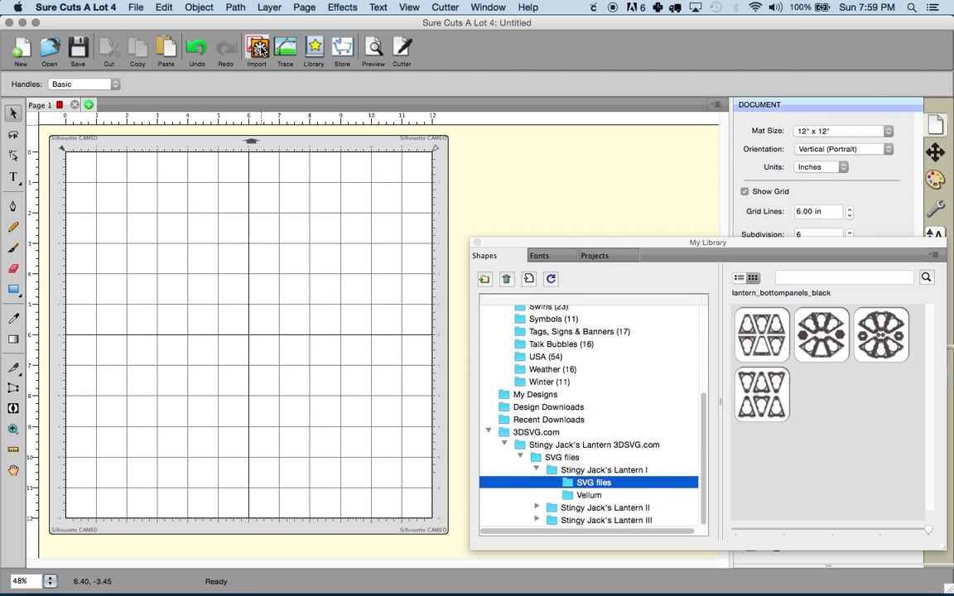
click(258, 48)
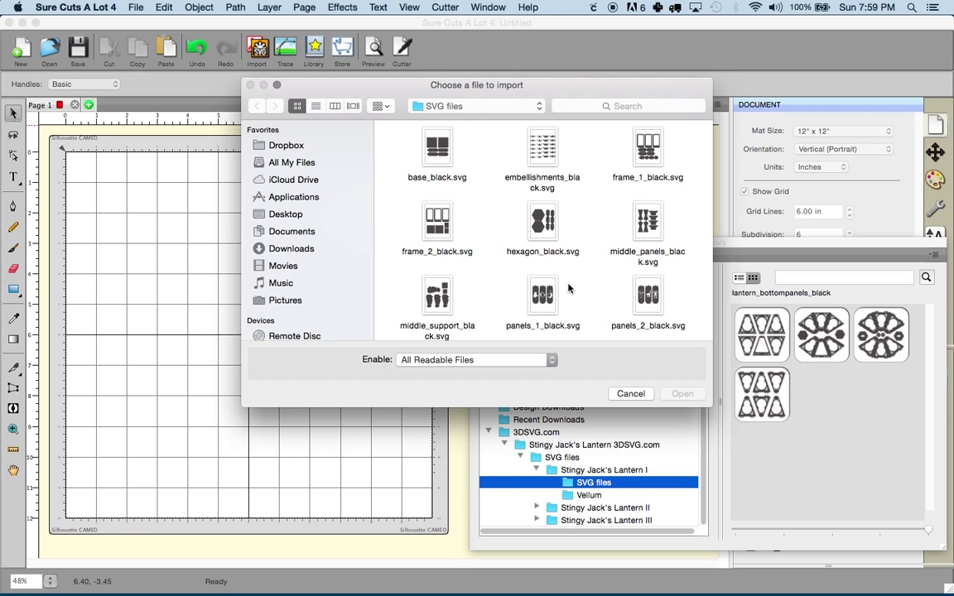
click(266, 214)
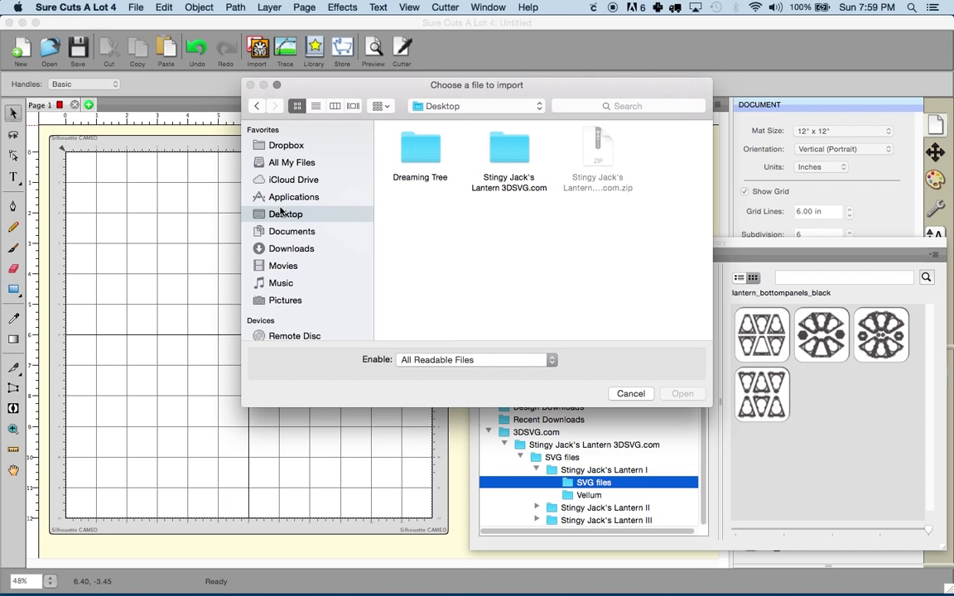
double_click(510, 158)
double_click(499, 215)
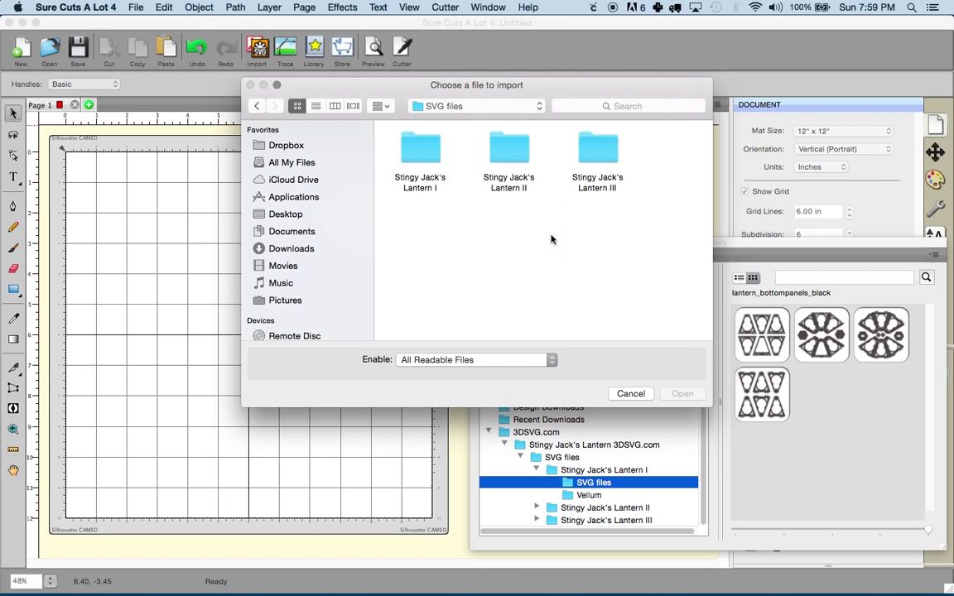
double_click(606, 156)
double_click(653, 154)
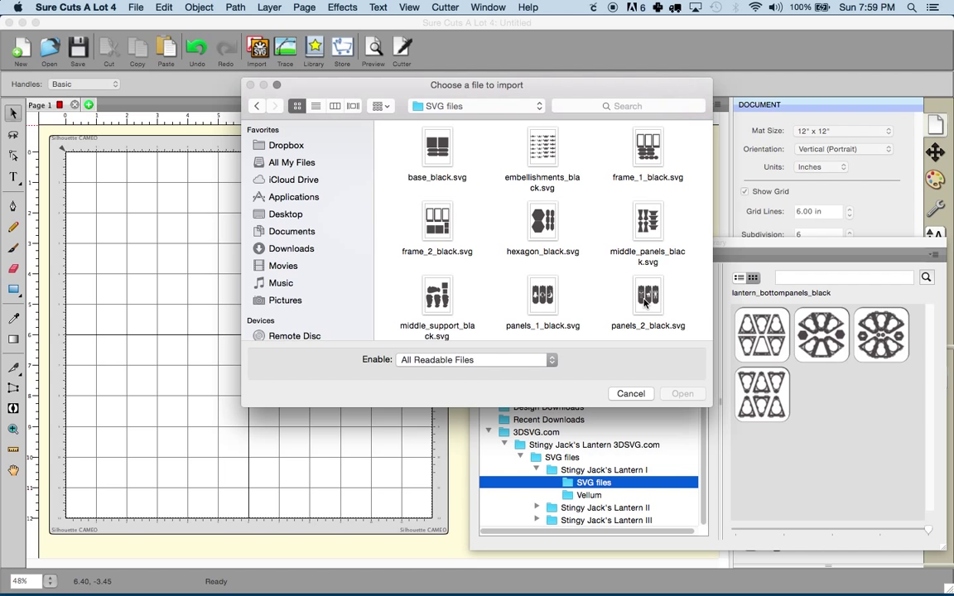
Import panels_2_black.svg and shift the skull, cat and spider panels up-left on the mat
double_click(653, 299)
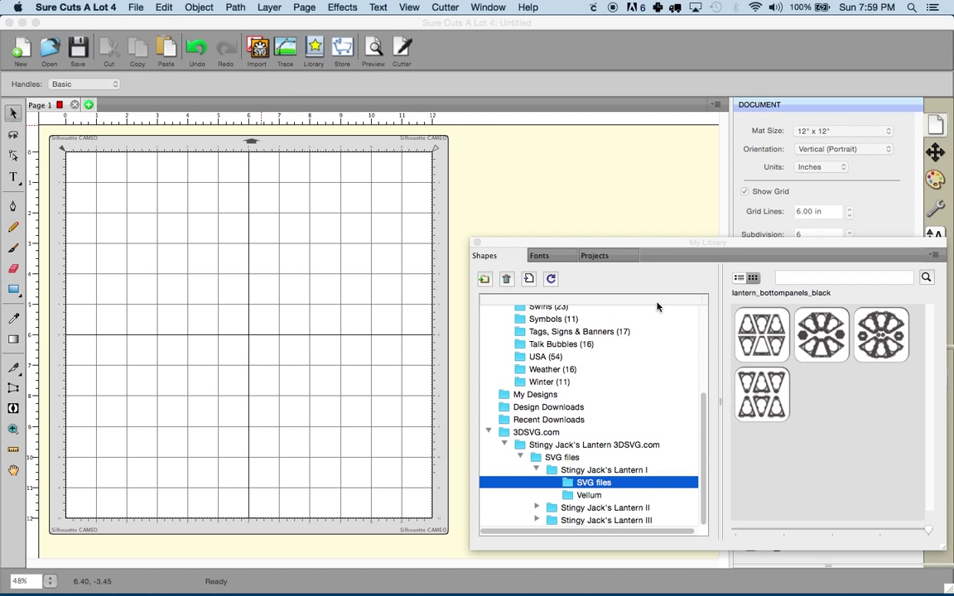
drag(366, 309, 310, 259)
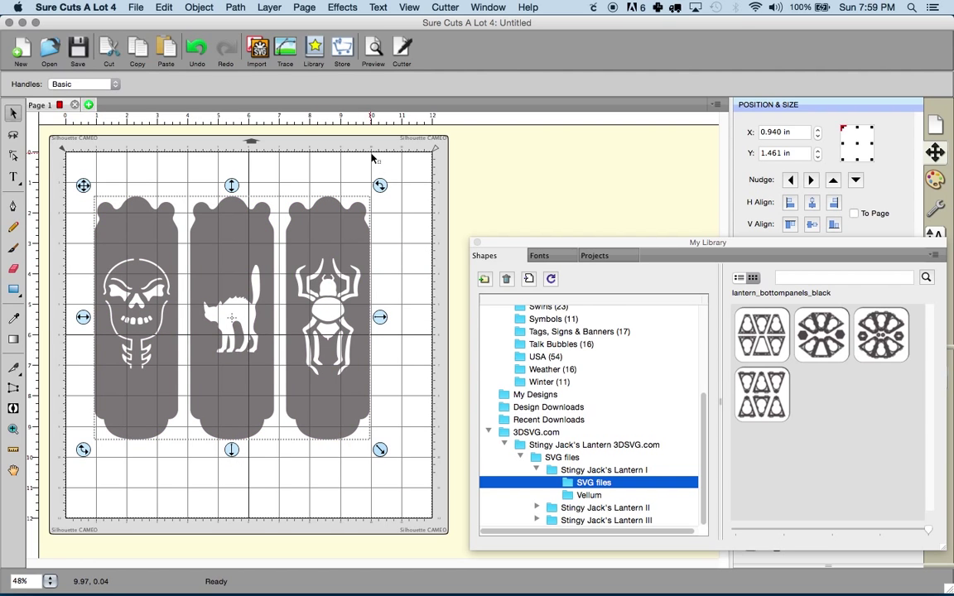
click(418, 250)
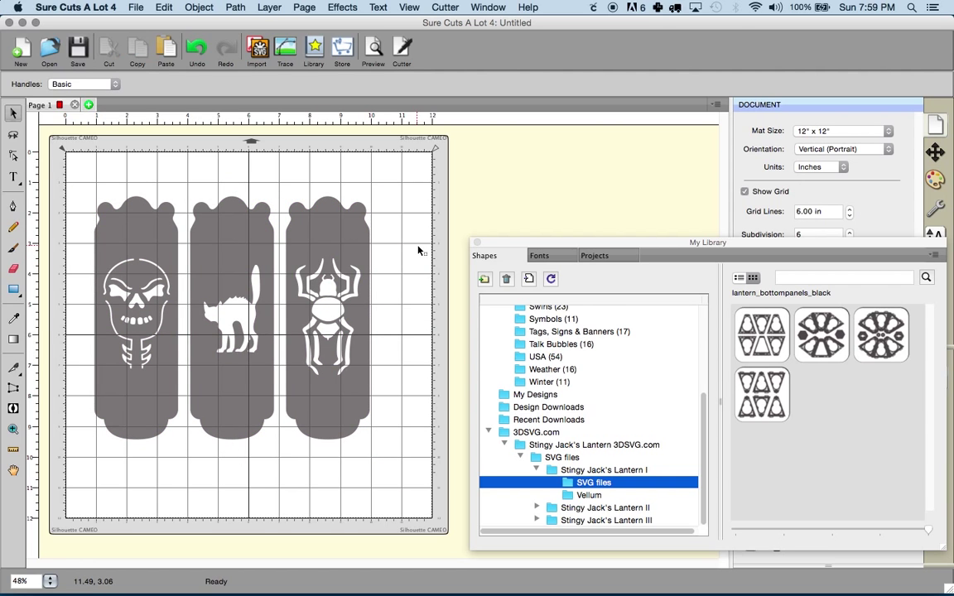